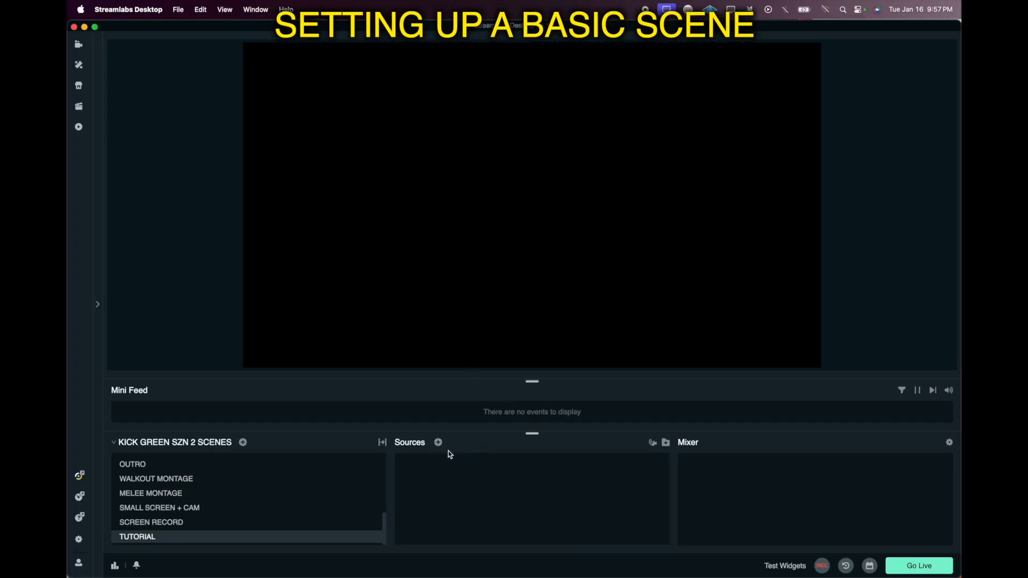
Step: Add a new Video Capture Device source to the TUTORIAL scene named "elgato tut"
click(438, 443)
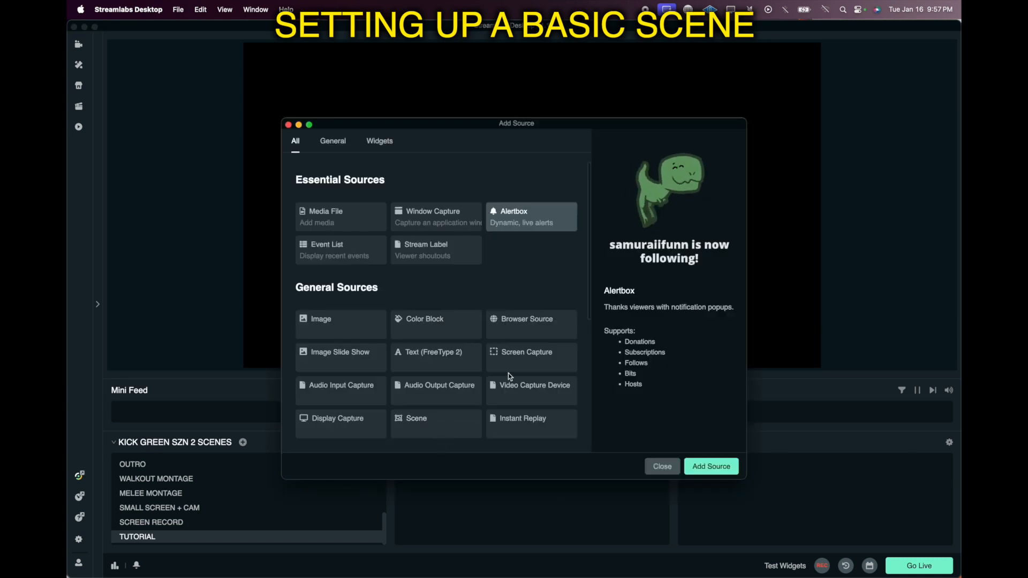
click(522, 388)
click(701, 466)
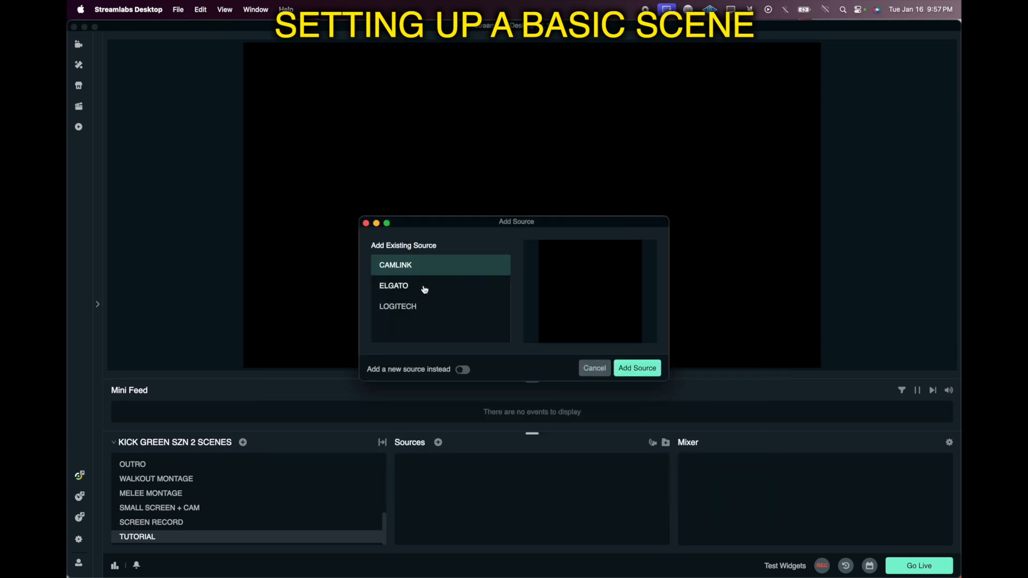
click(463, 370)
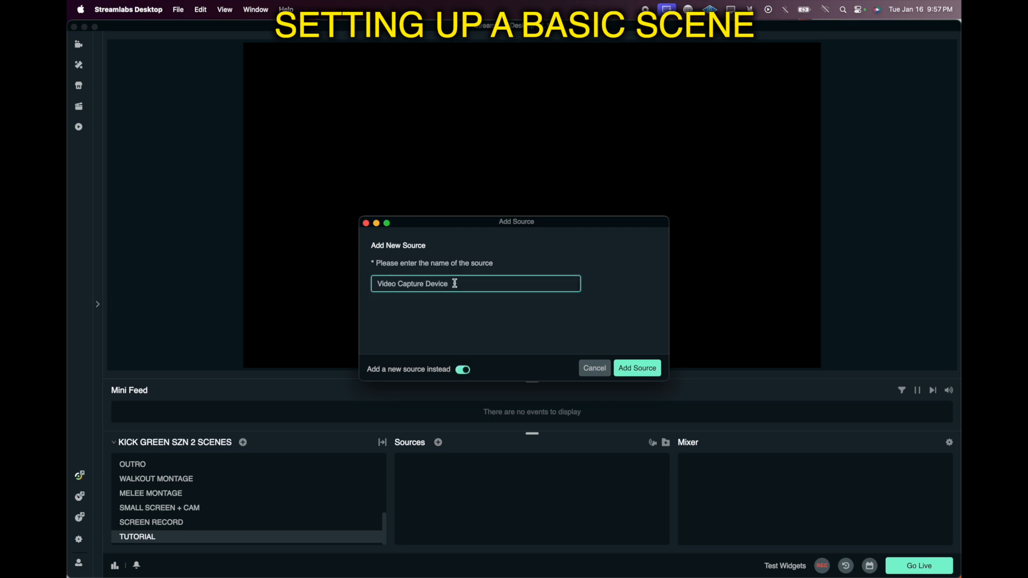
drag(453, 276, 369, 284)
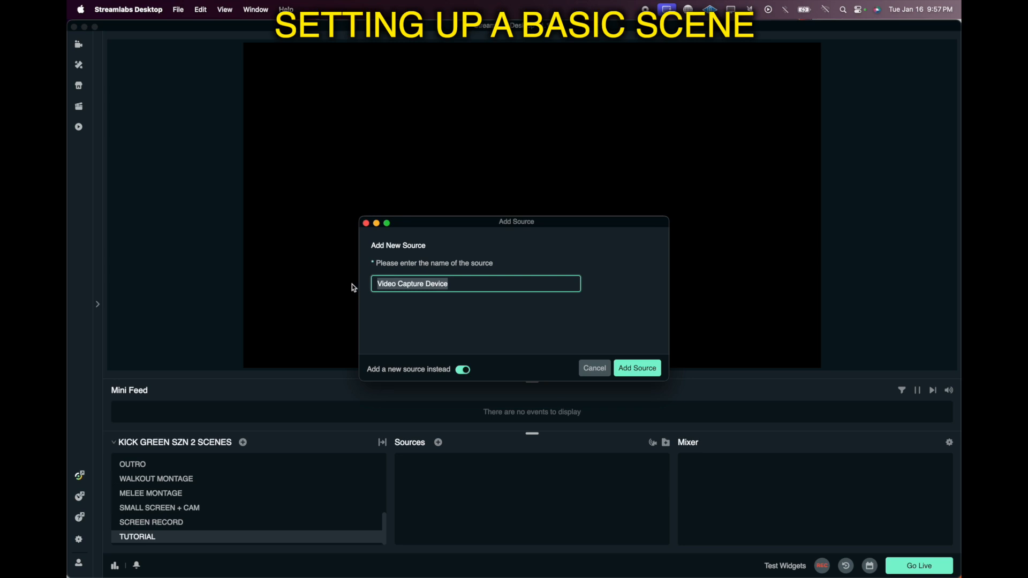
text(elgato tut)
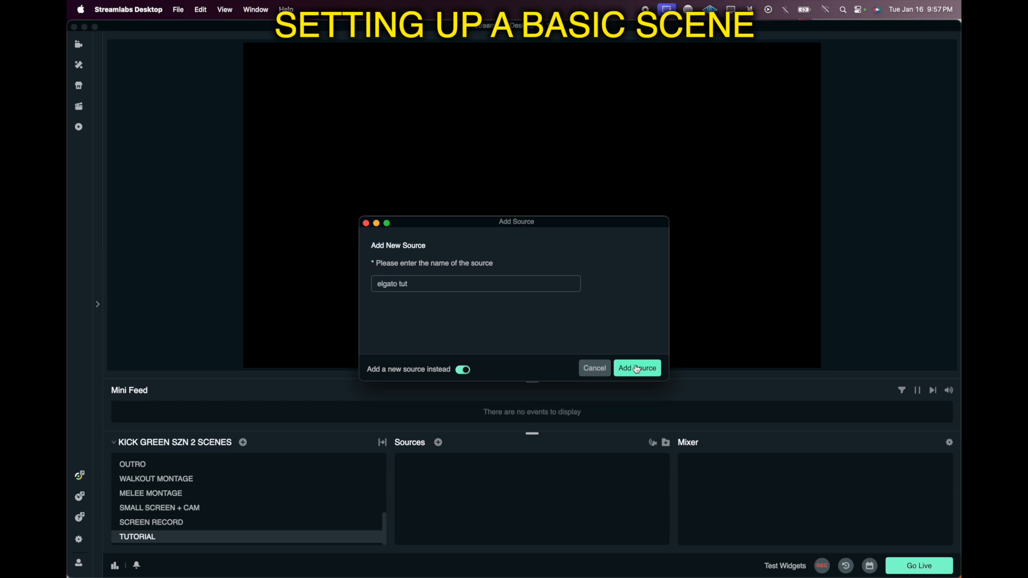
click(637, 368)
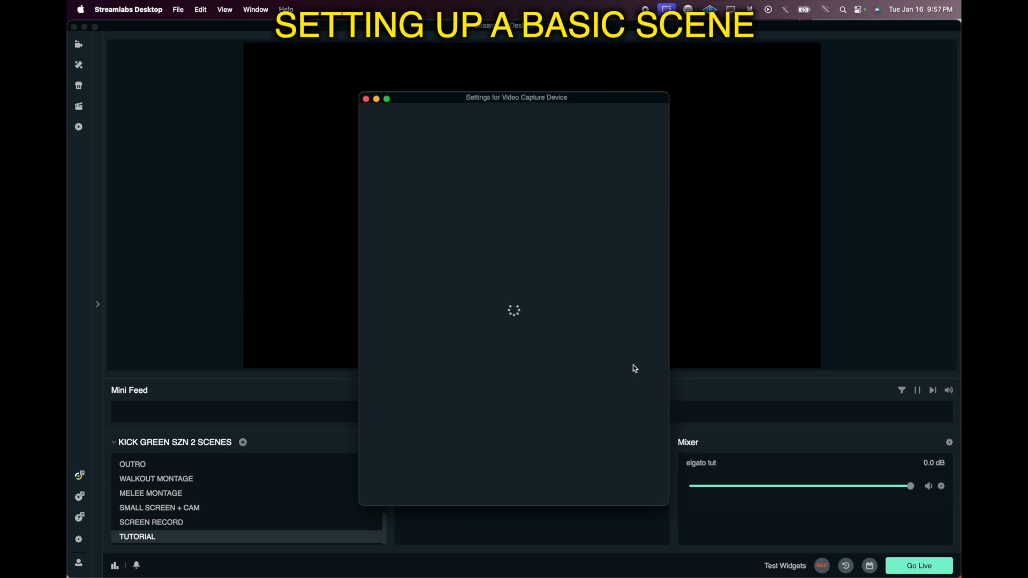
Step: Set the elgato tut device to Game Capture HD60 X with the 1920x1080 preset and confirm
click(493, 222)
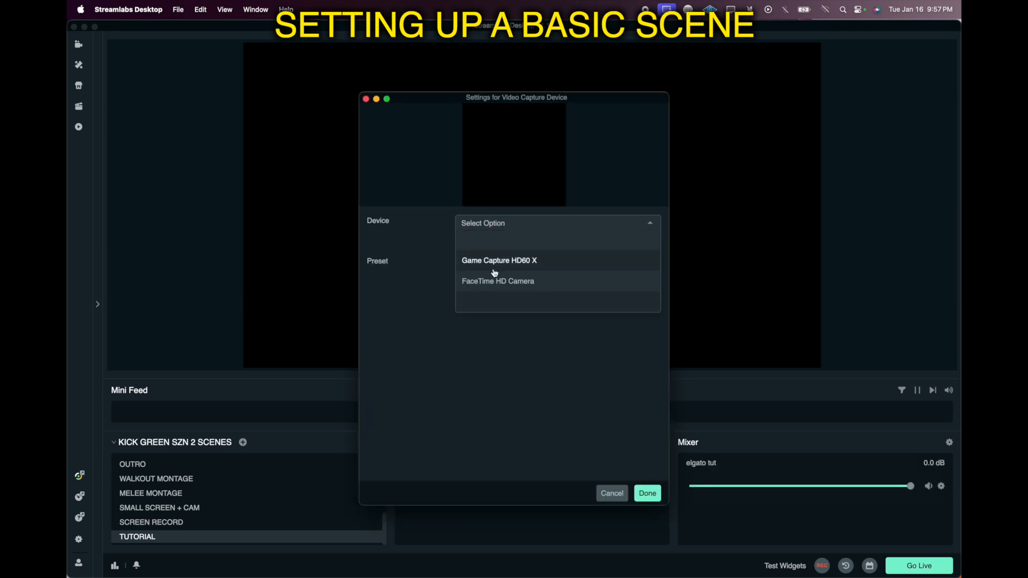
click(531, 266)
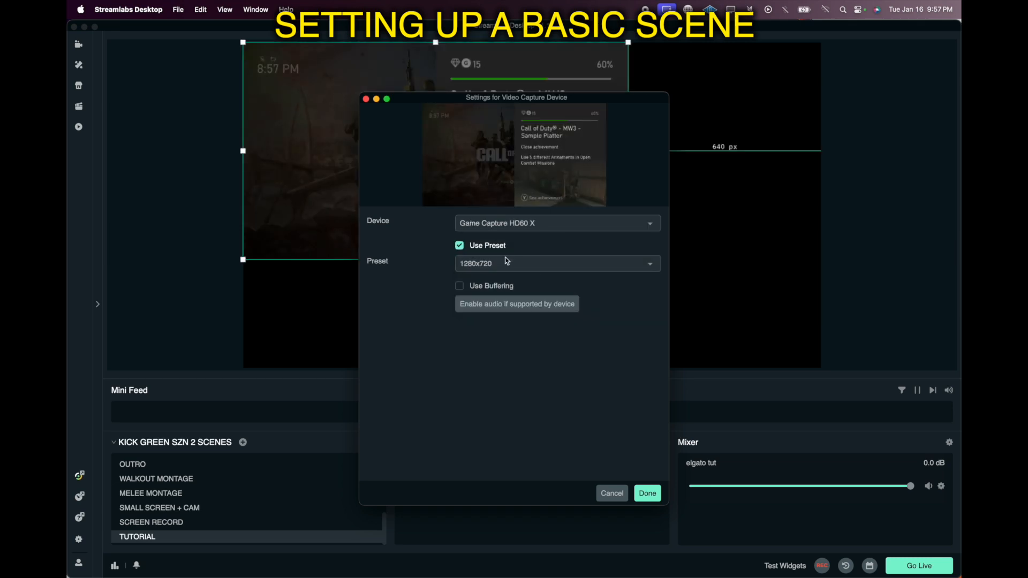
click(508, 261)
click(501, 301)
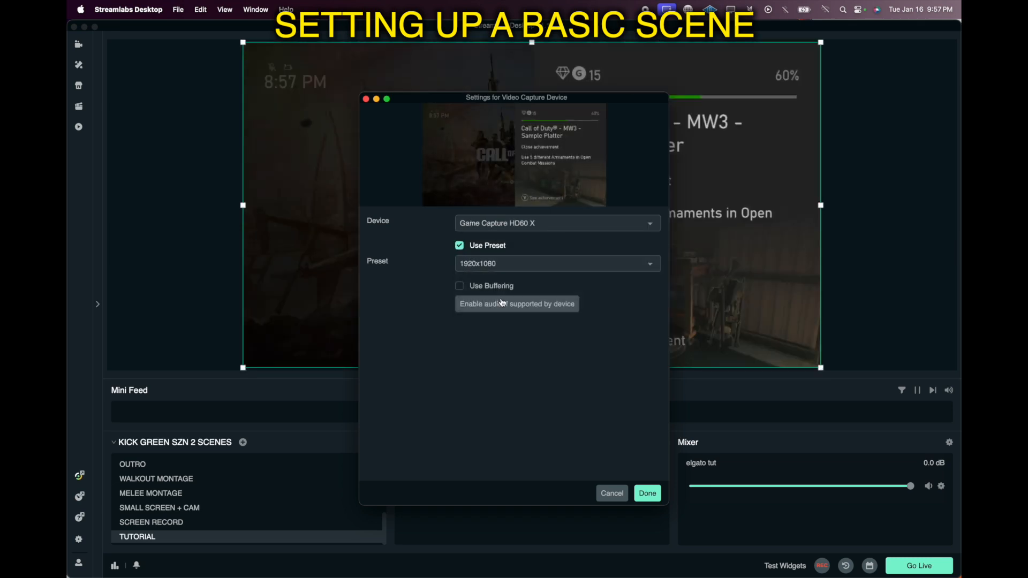
click(646, 493)
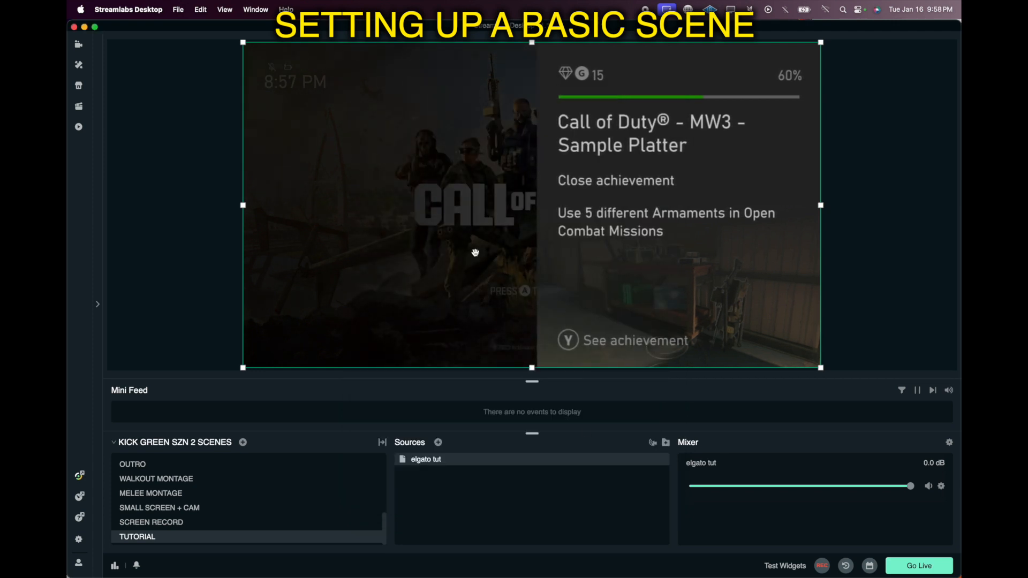
Step: Add another new Video Capture Device source named "cam tut"
click(844, 195)
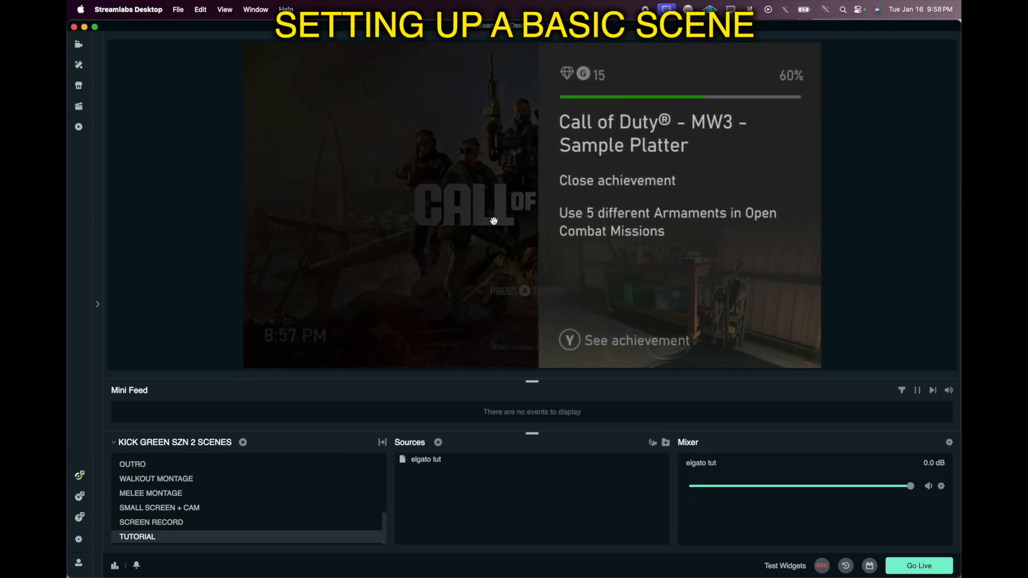
click(438, 443)
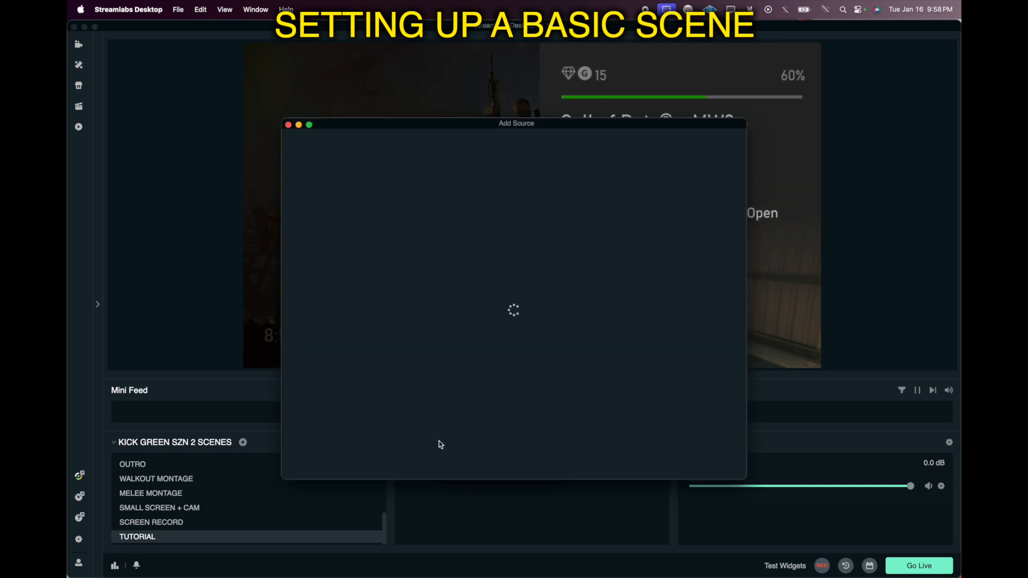
click(542, 398)
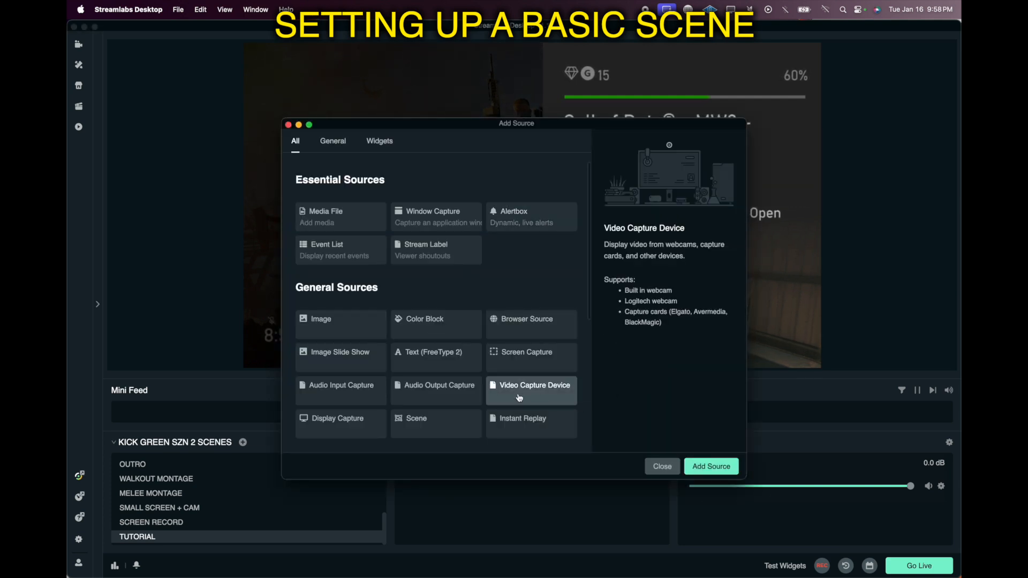
click(712, 466)
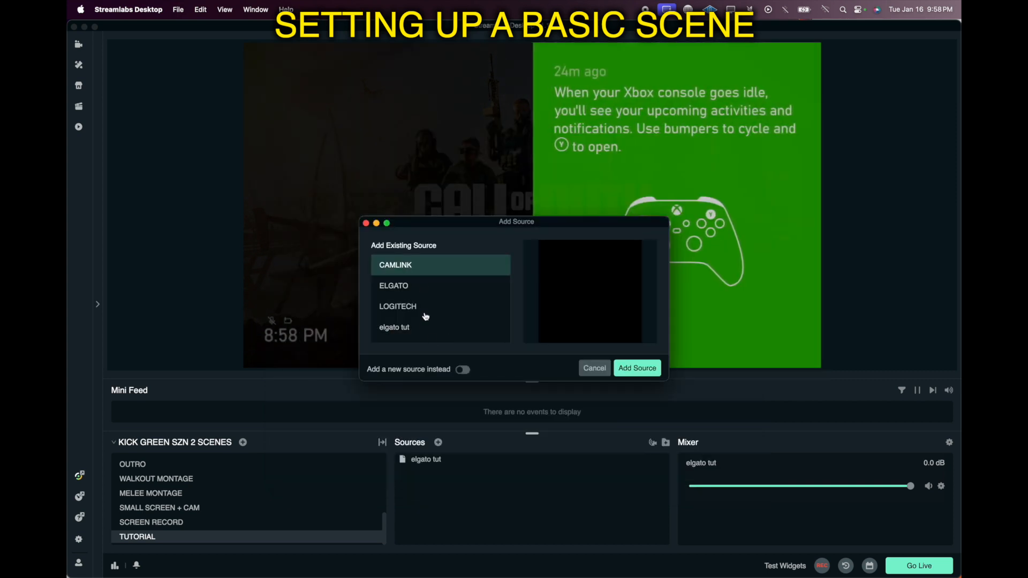
click(464, 371)
drag(453, 283, 356, 278)
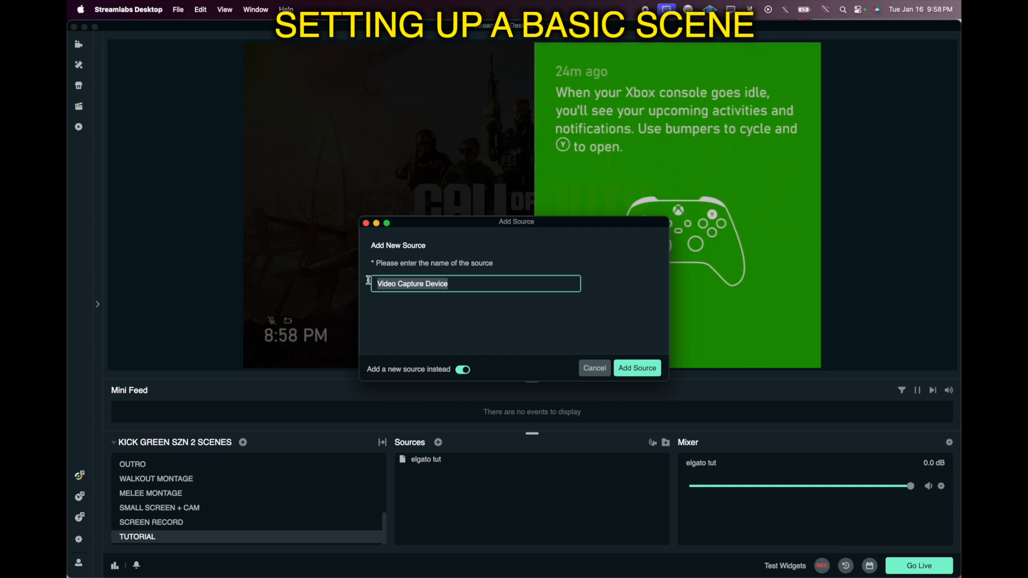
text(cam tut)
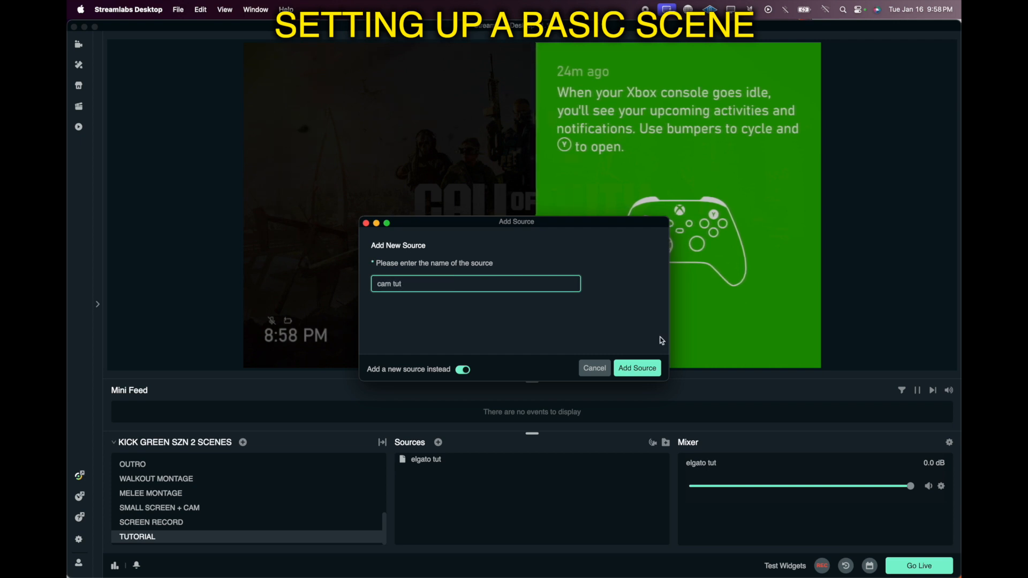
click(637, 369)
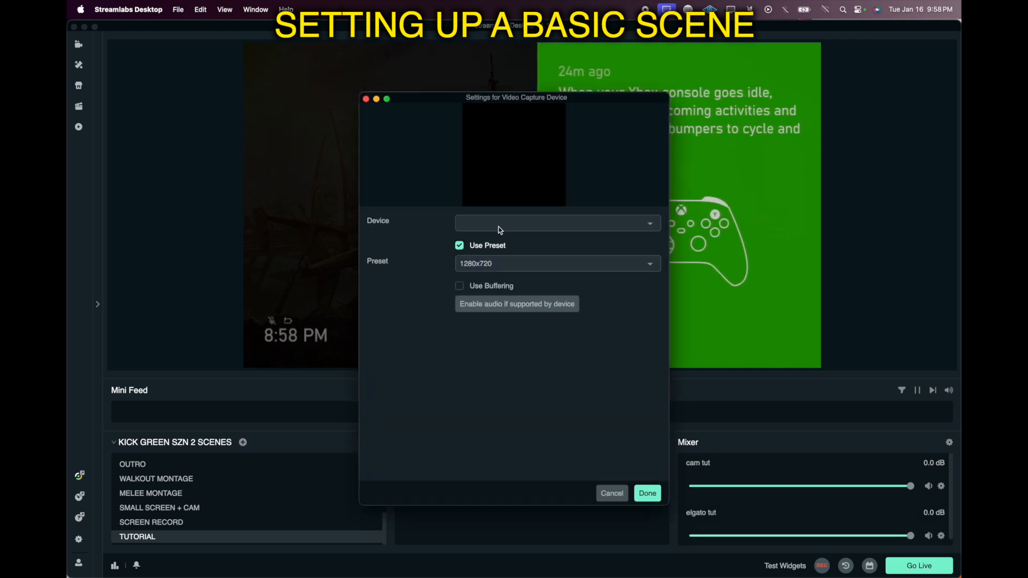
Step: Set the cam tut device to FaceTime HD Camera with the 1920x1080 preset and confirm
click(499, 227)
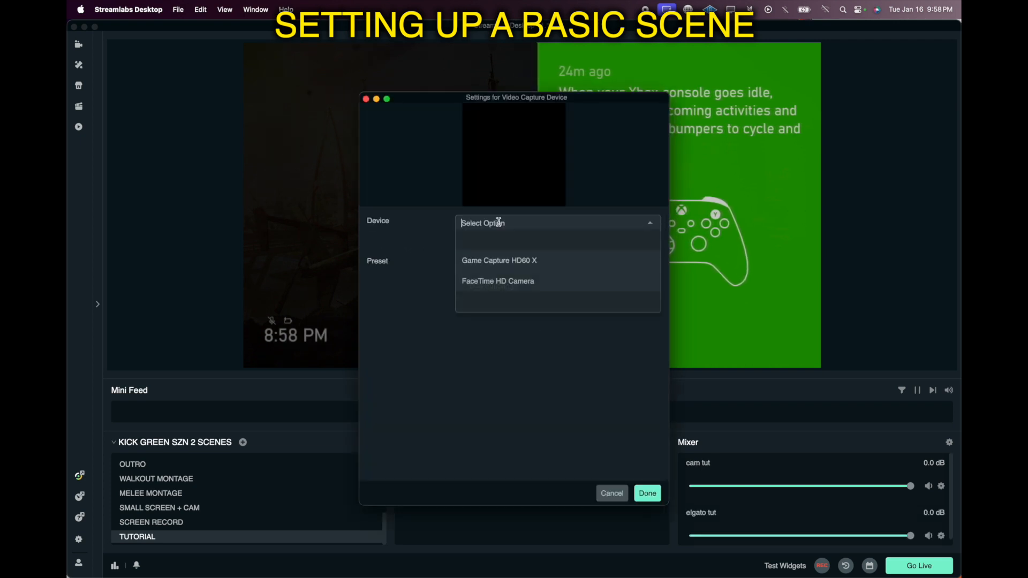
click(539, 282)
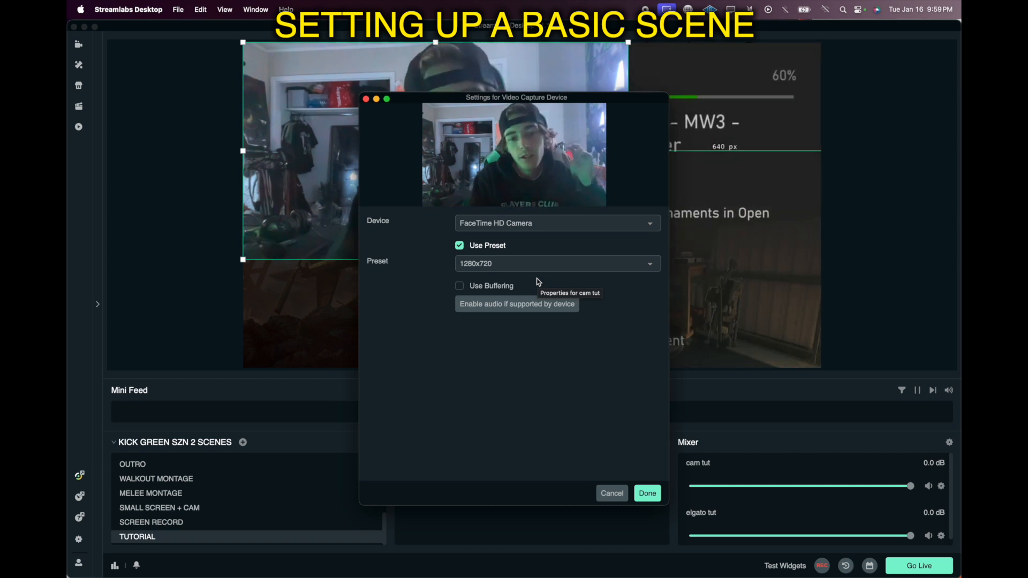
click(536, 262)
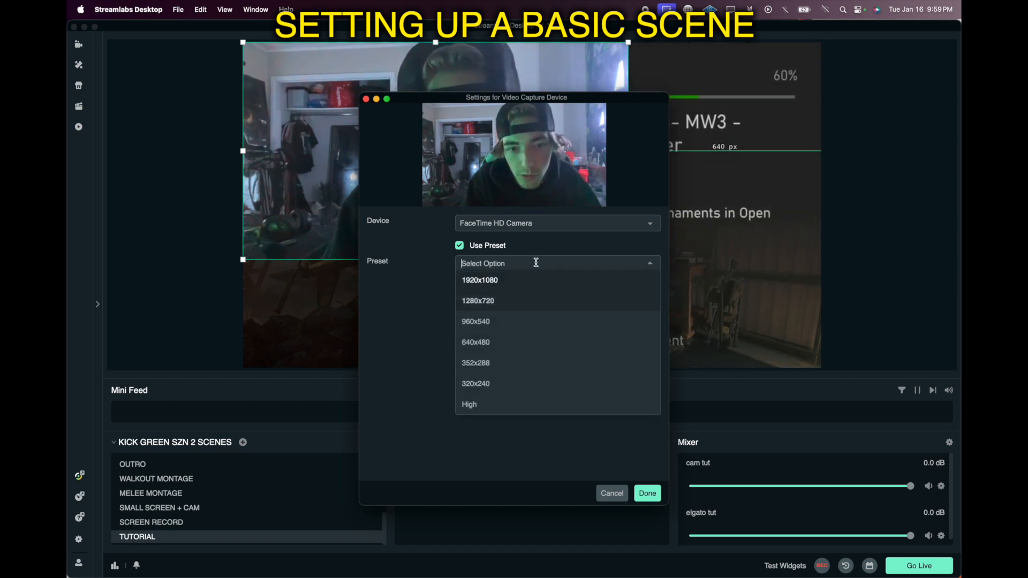
click(523, 286)
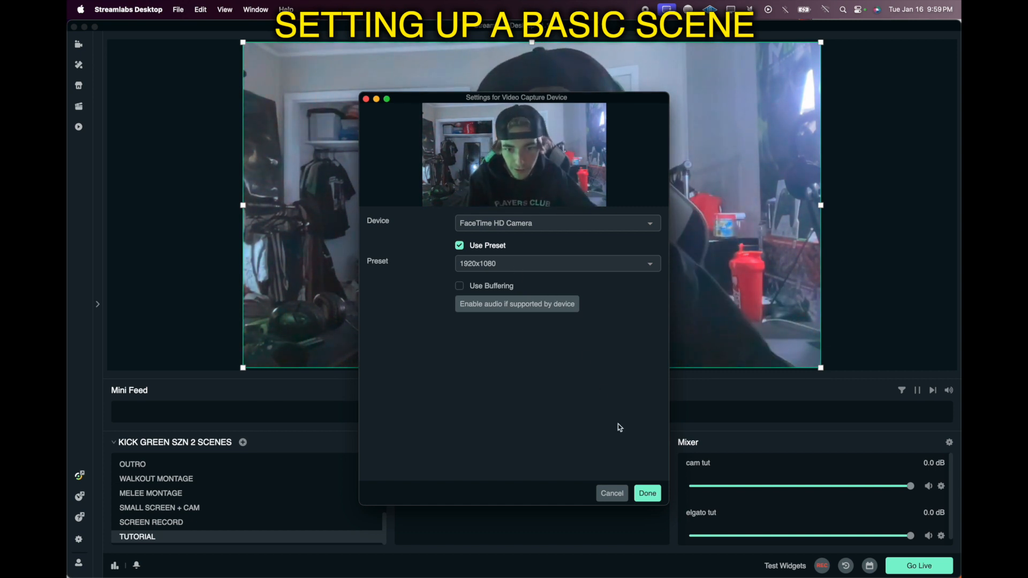
click(648, 492)
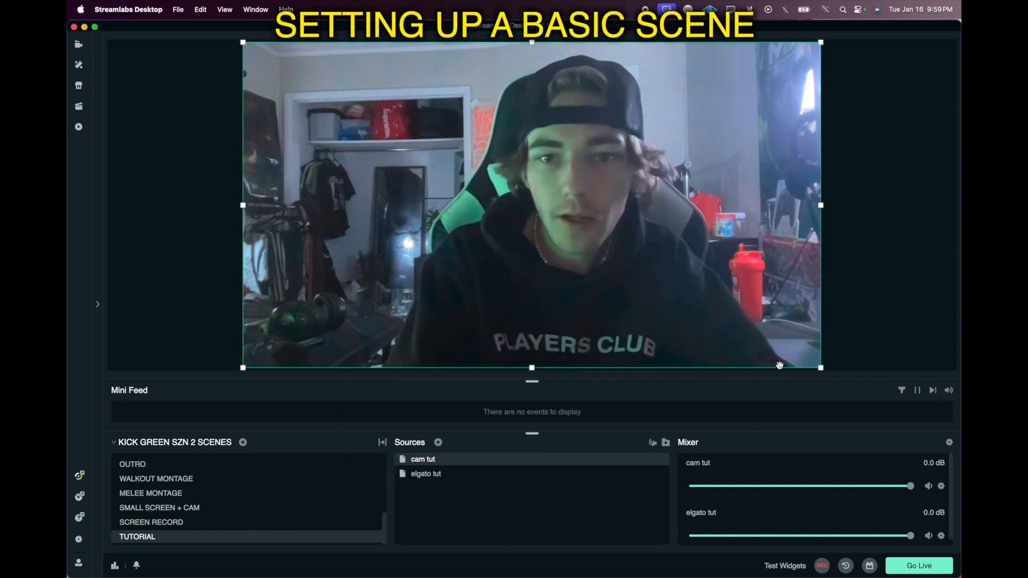
Step: Shrink the webcam source into a small overlay at the right edge of the canvas
drag(821, 368, 820, 228)
click(845, 232)
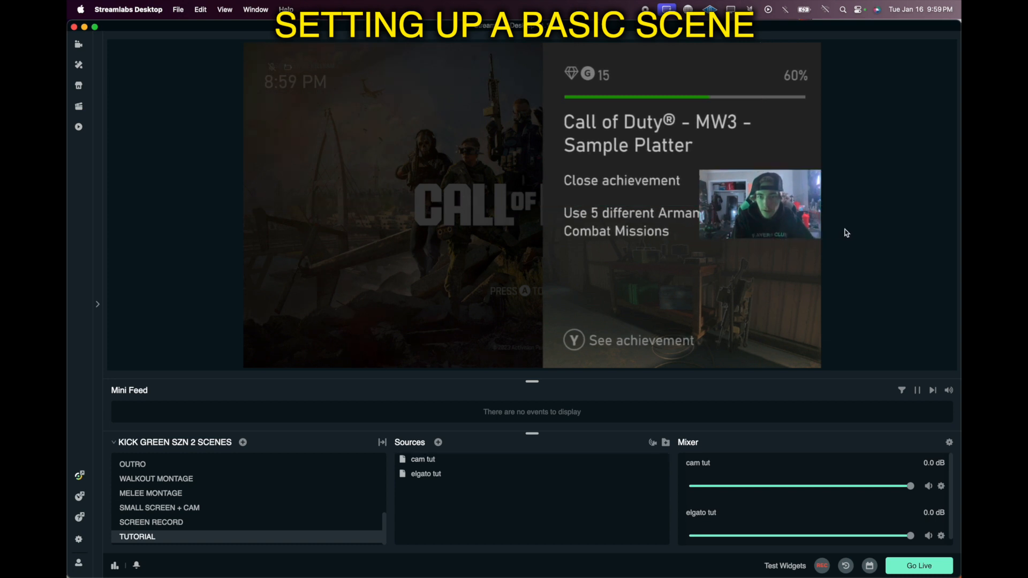
scroll(789, 492, down, 1)
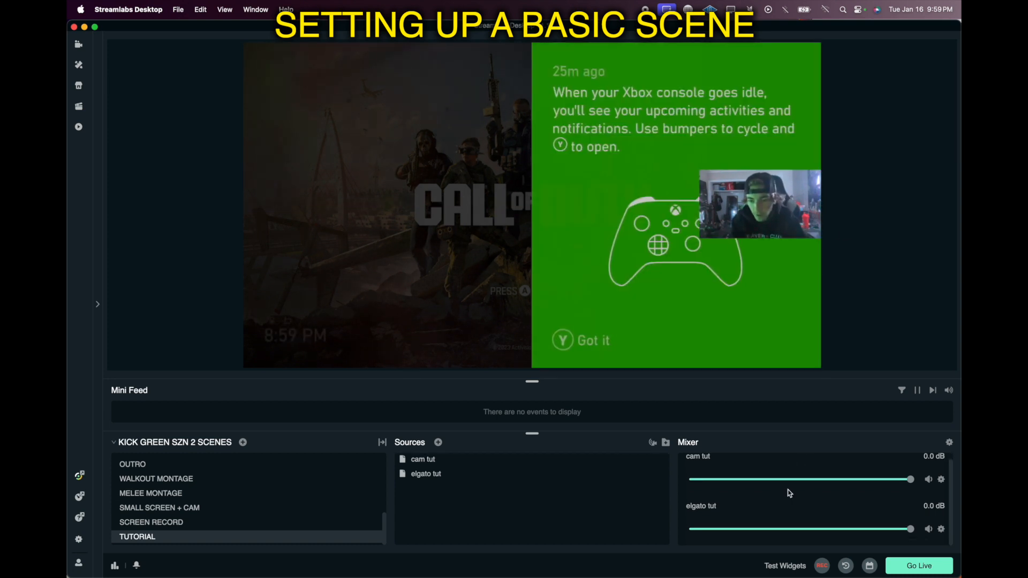
scroll(776, 490, up, 1)
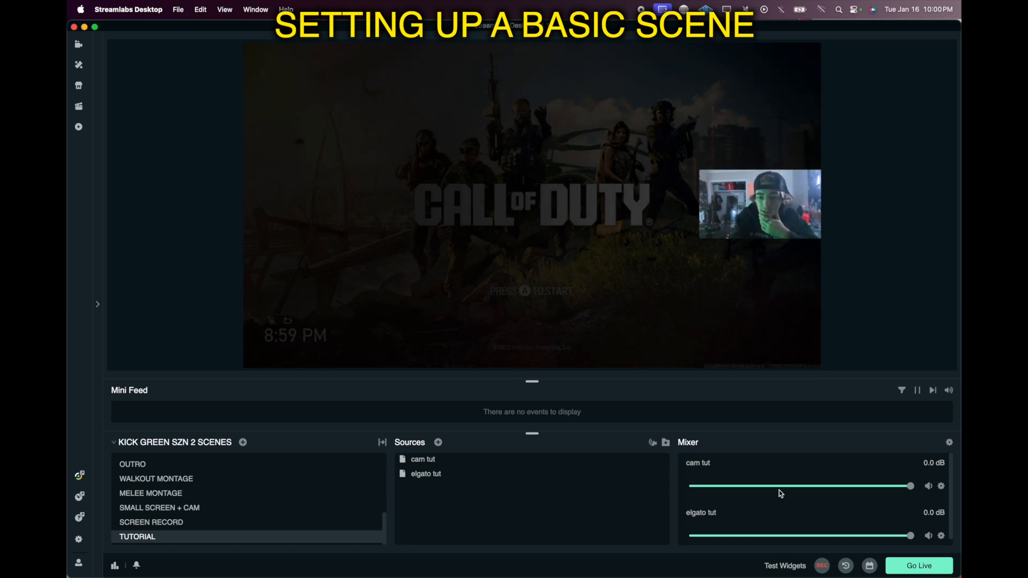
Step: Add a new Audio Input Capture source named "mic tut"
click(440, 444)
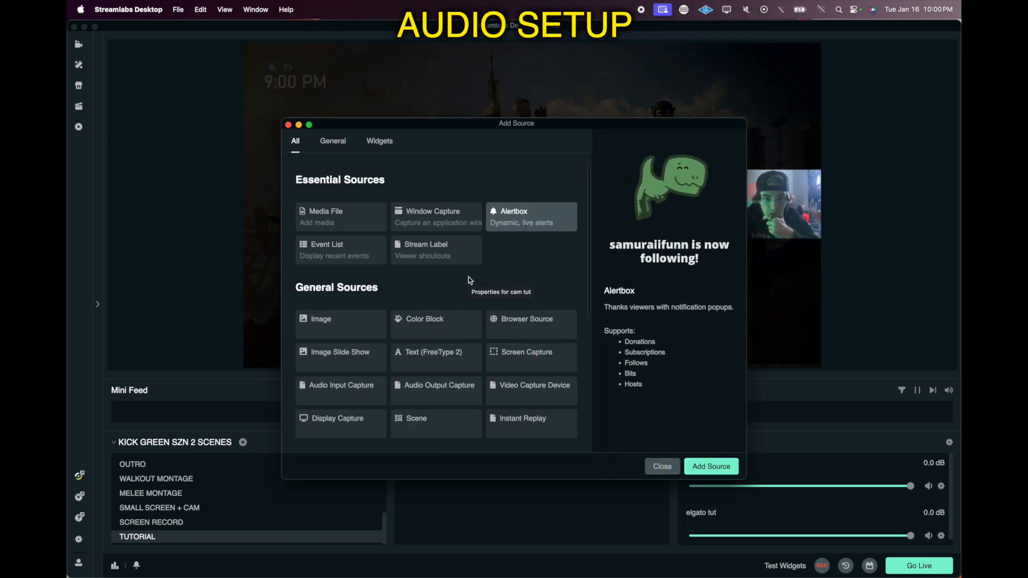
scroll(468, 277, down, 2)
click(357, 363)
click(711, 467)
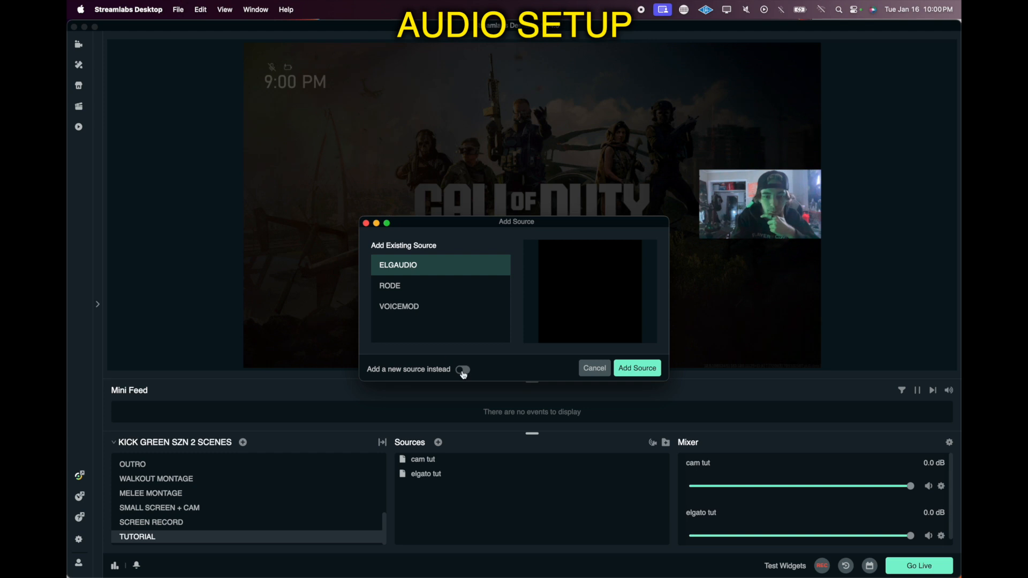
click(463, 373)
drag(421, 282, 328, 285)
text(mix)
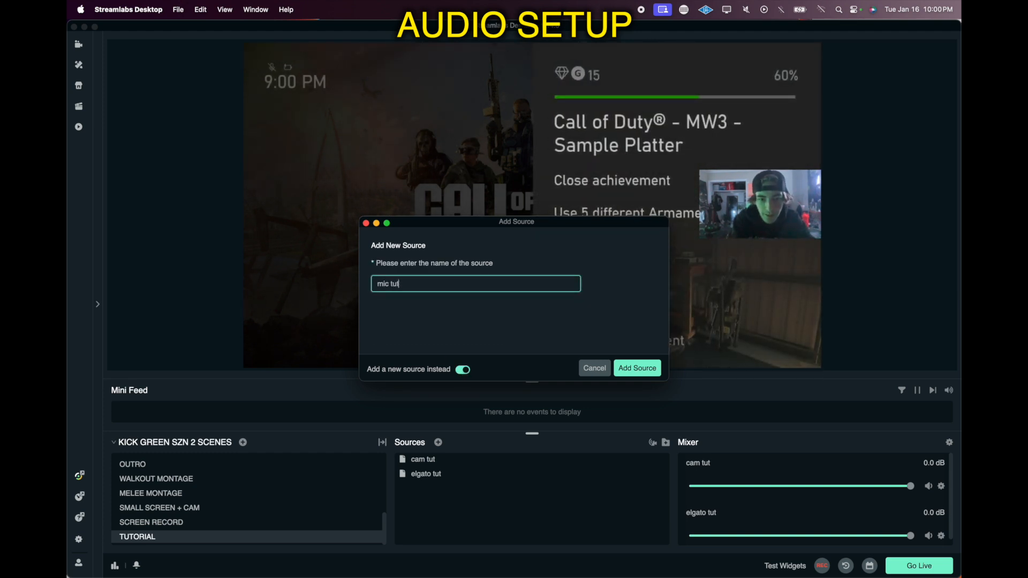
click(638, 368)
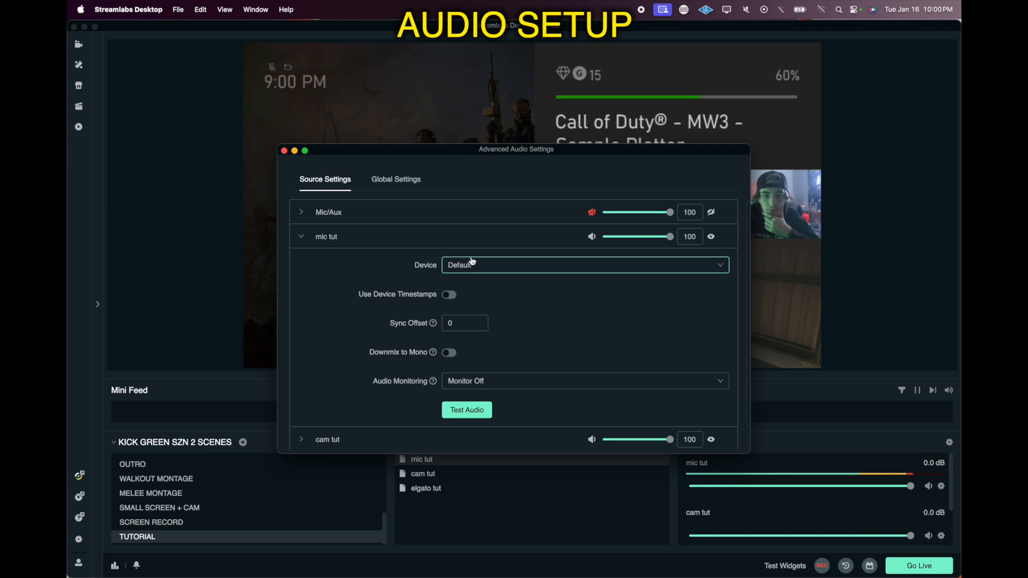
Step: Set the mic tut device to MacBook Pro Microphone and close the advanced audio settings
click(472, 263)
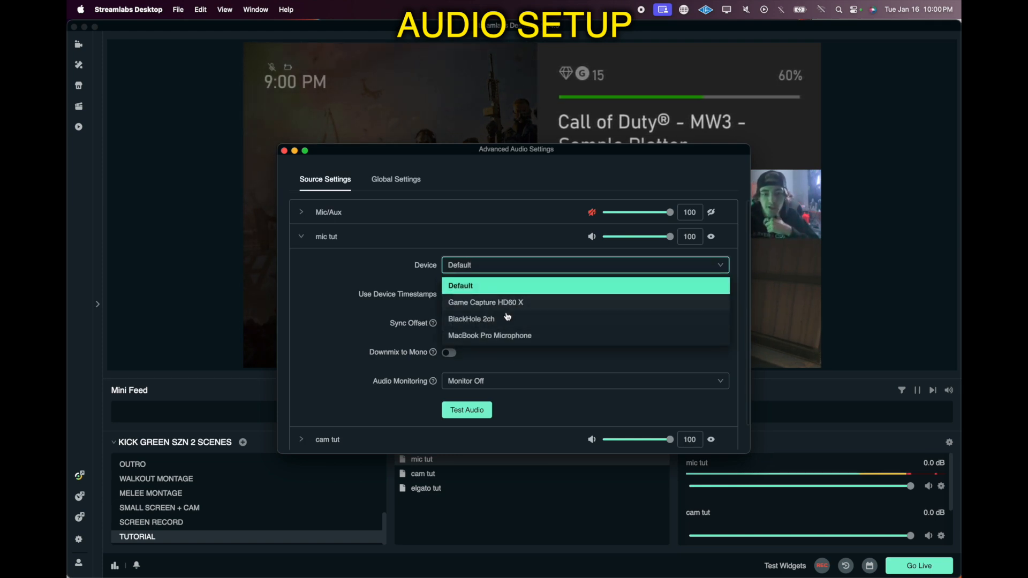
click(489, 336)
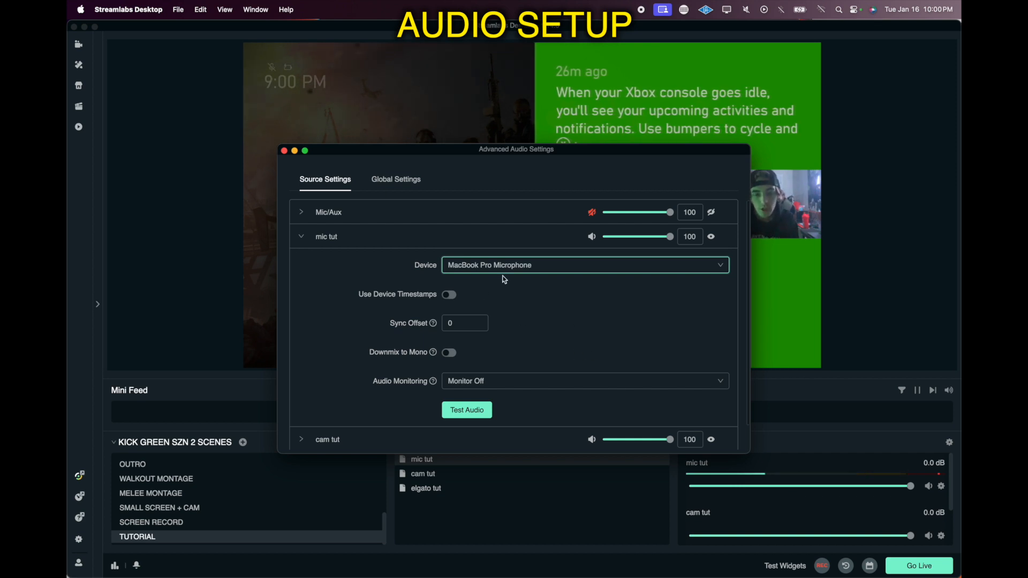
click(285, 152)
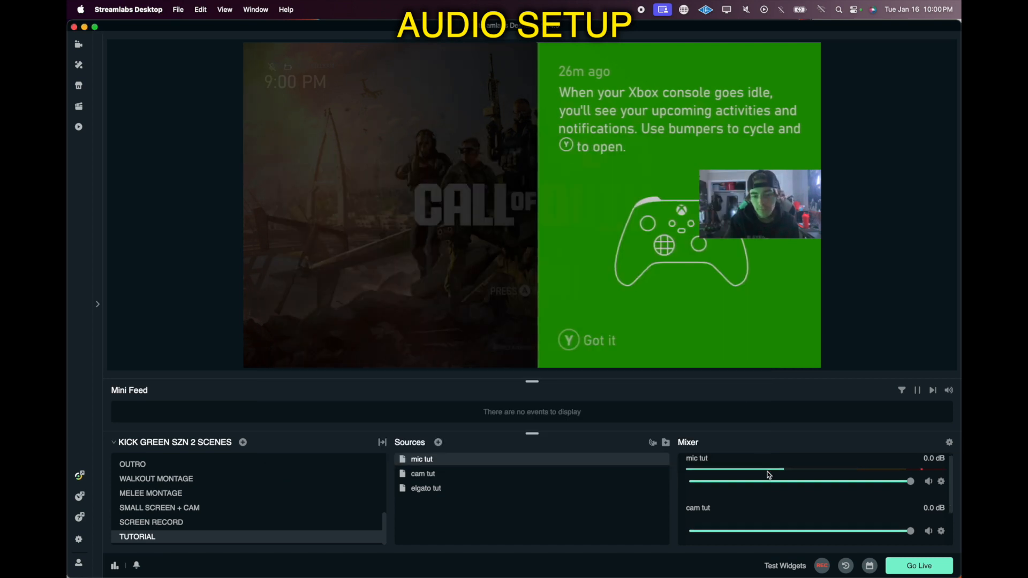
Step: Add a new Audio Input Capture source named "elgato audio tut"
scroll(823, 482, down, 3)
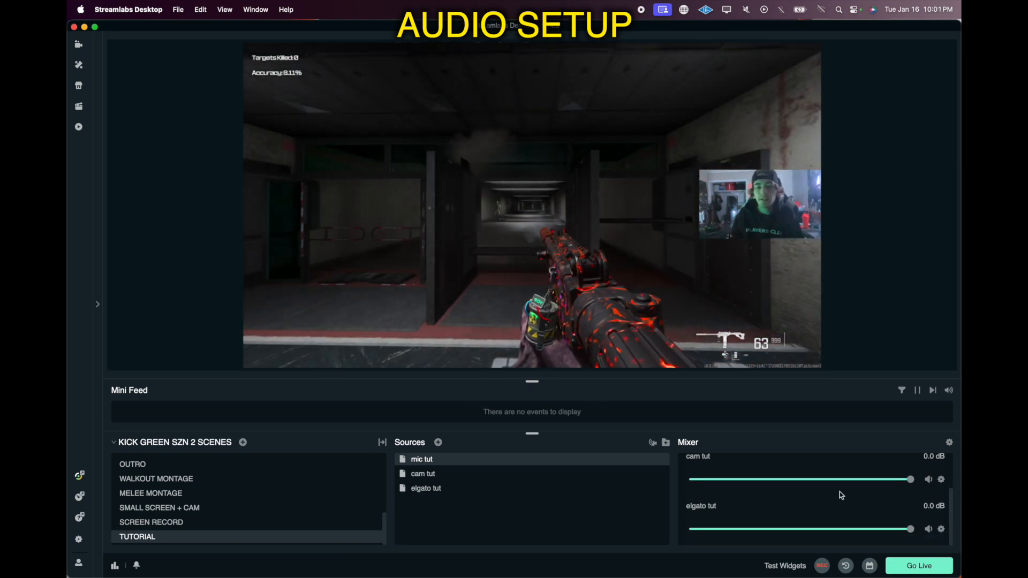
click(438, 442)
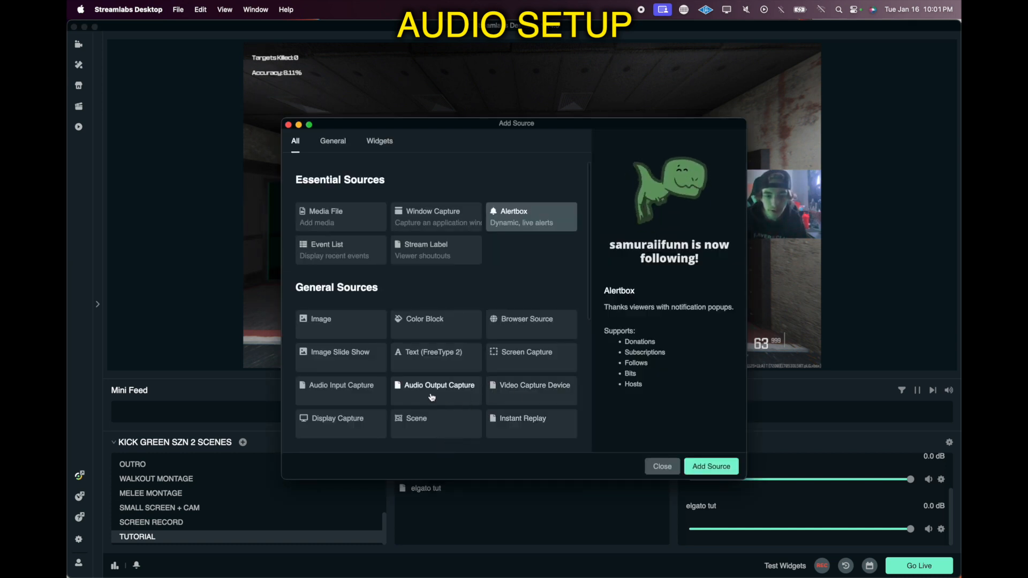
click(371, 399)
click(712, 465)
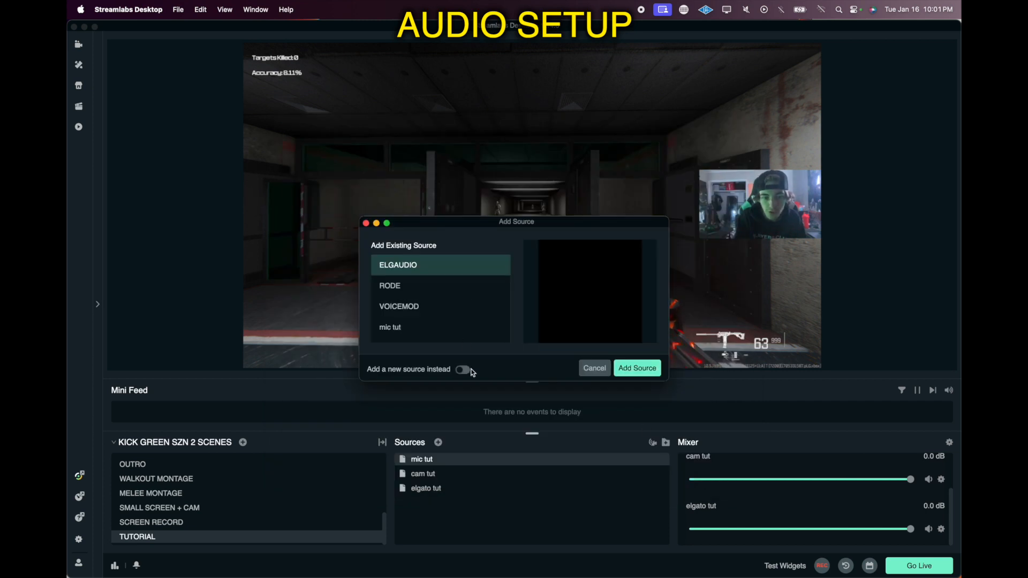
click(464, 370)
drag(473, 285, 359, 283)
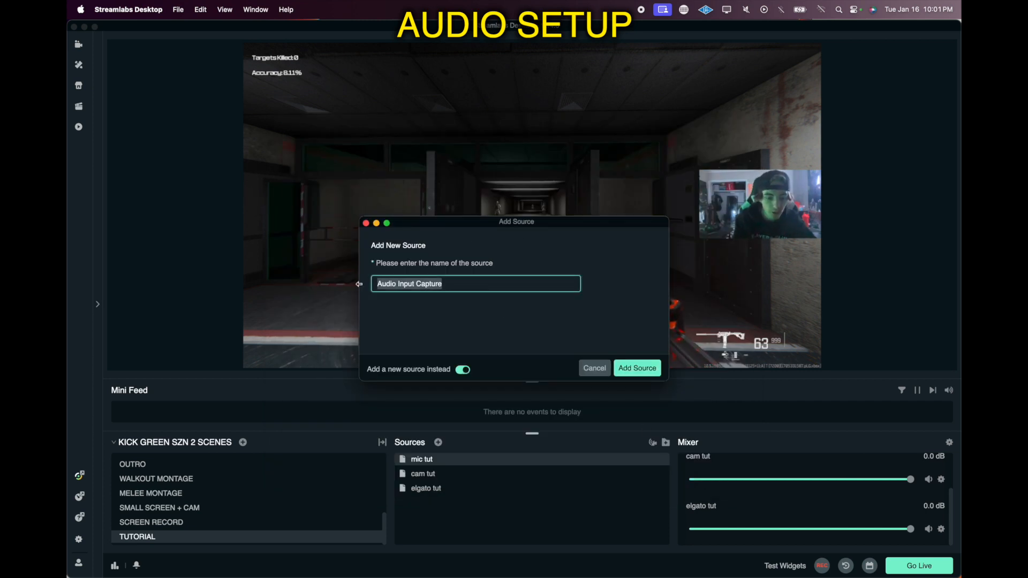
text(EG)
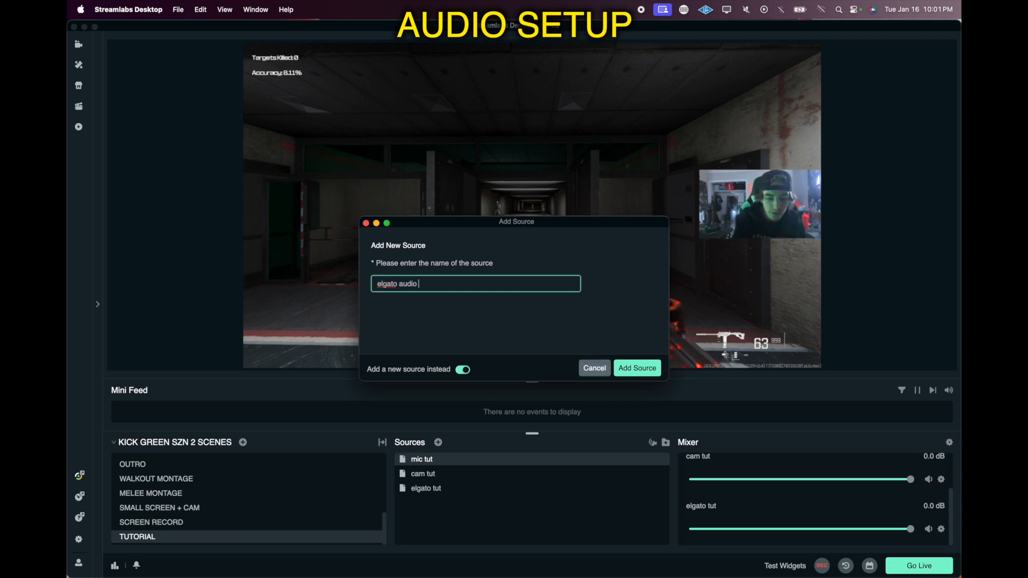
click(646, 374)
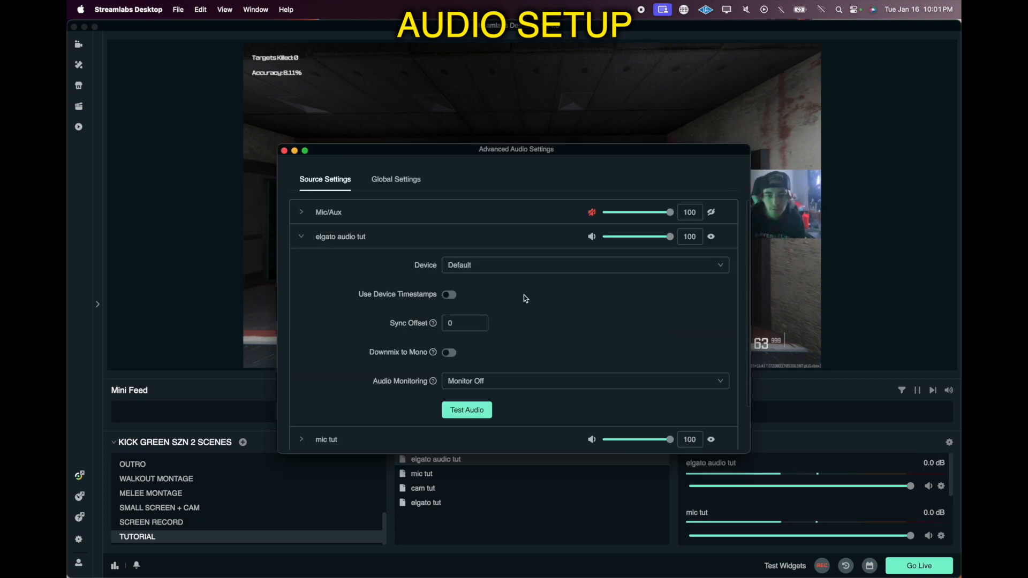
Step: Set the elgato audio tut device to Game Capture HD60 X and close the advanced audio settings
click(518, 266)
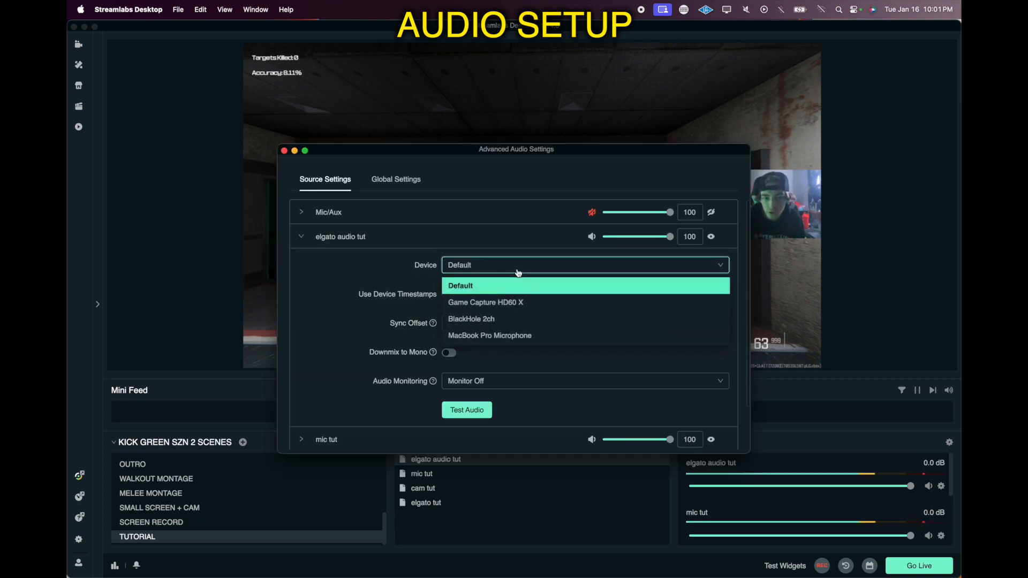
click(513, 303)
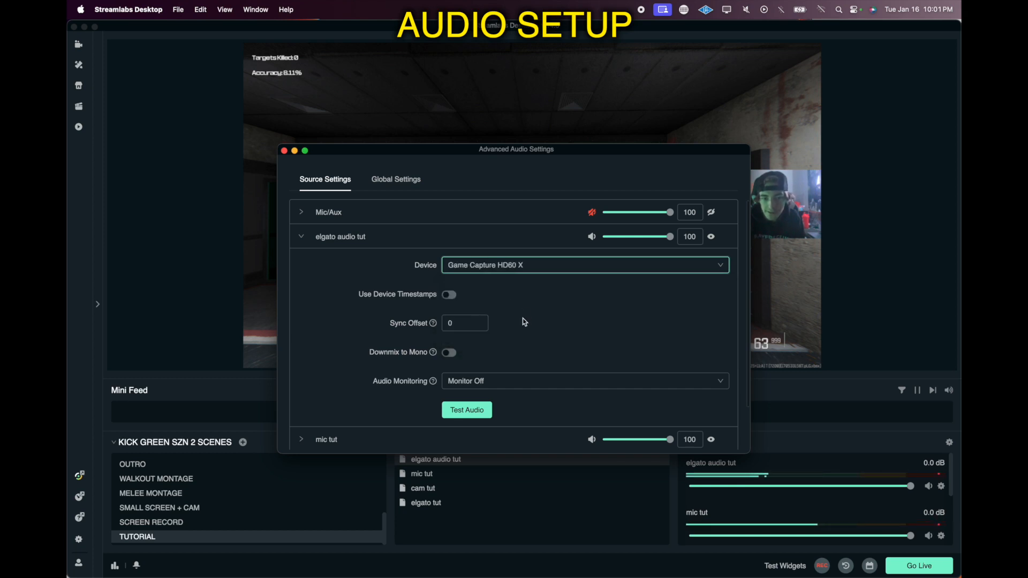
key(Escape)
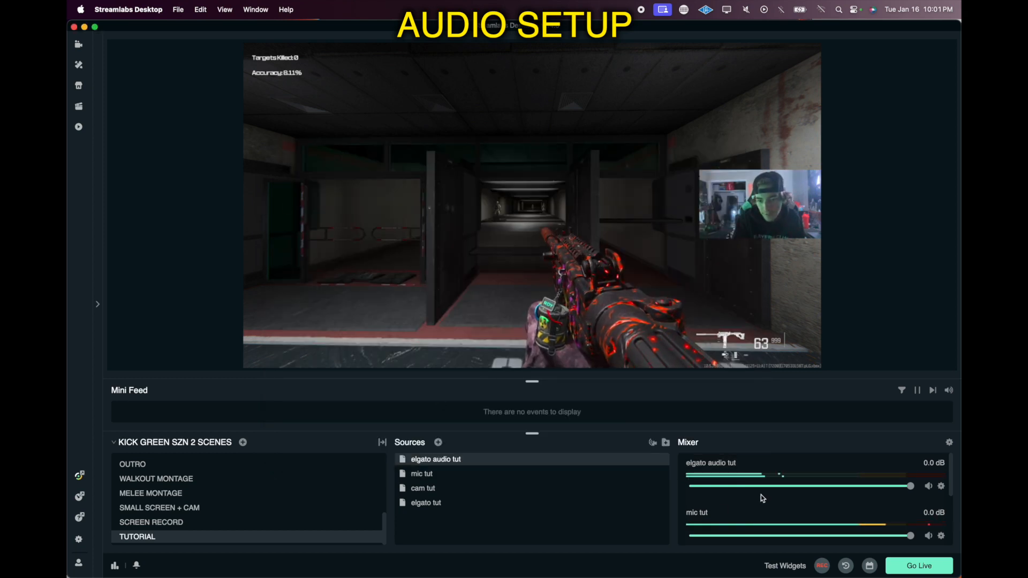
scroll(762, 493, down, 1)
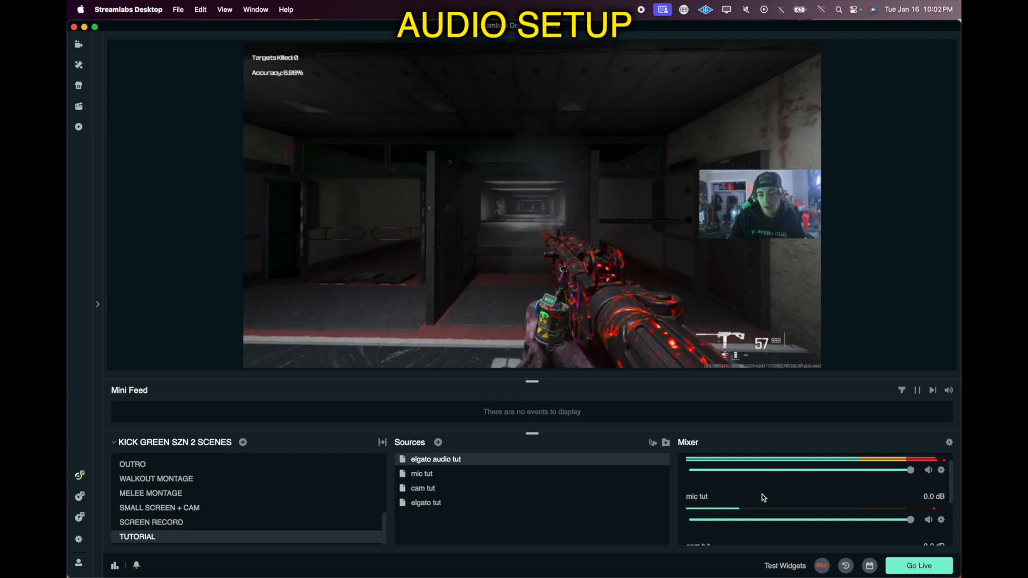
scroll(763, 493, up, 2)
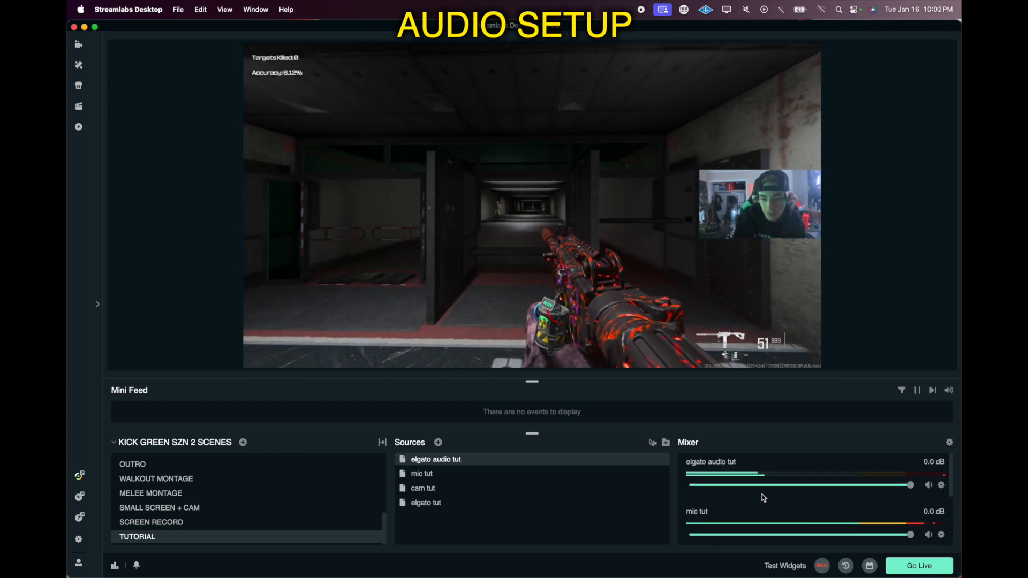
scroll(762, 493, down, 1)
scroll(762, 494, up, 1)
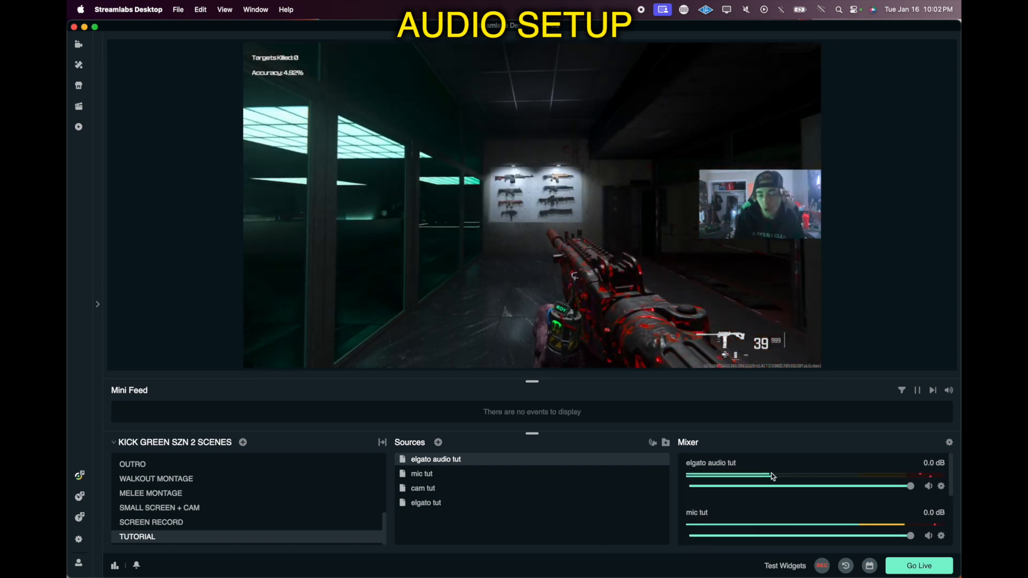
scroll(772, 476, down, 3)
scroll(788, 491, up, 3)
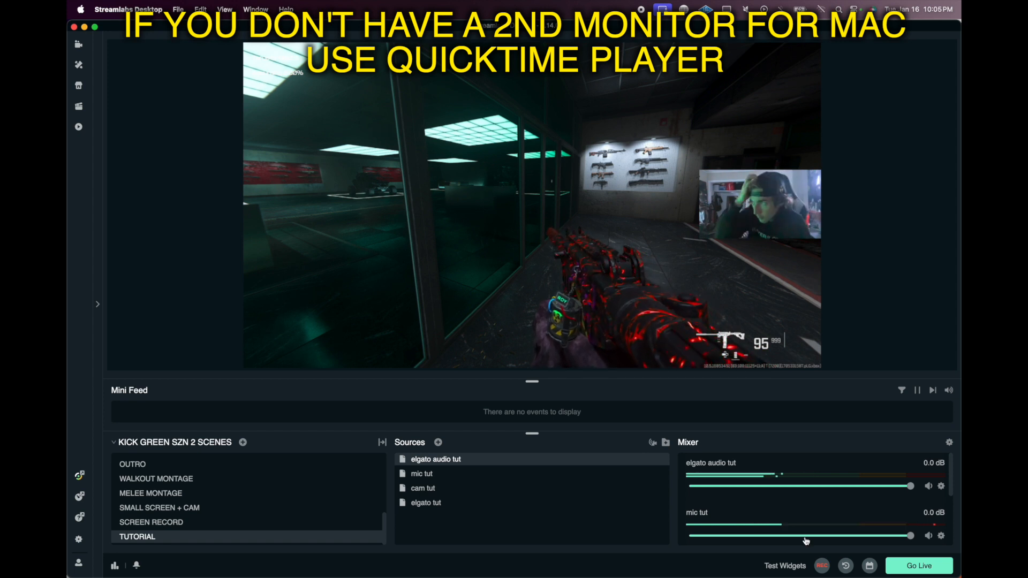
Step: Switch to QuickTime Player and open a new movie recording using Game Capture HD60 X as the camera
mouse_move(771, 575)
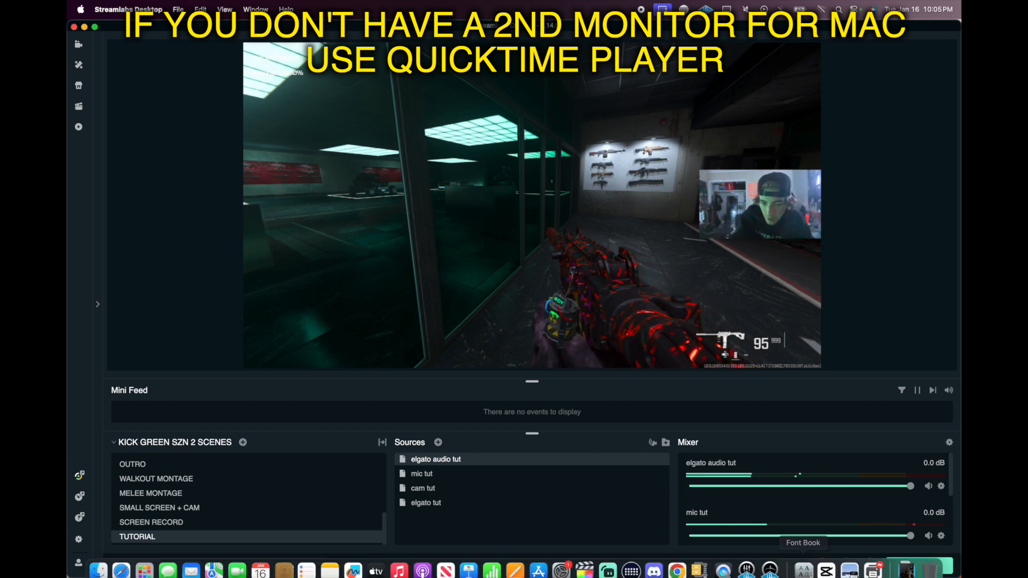
click(727, 571)
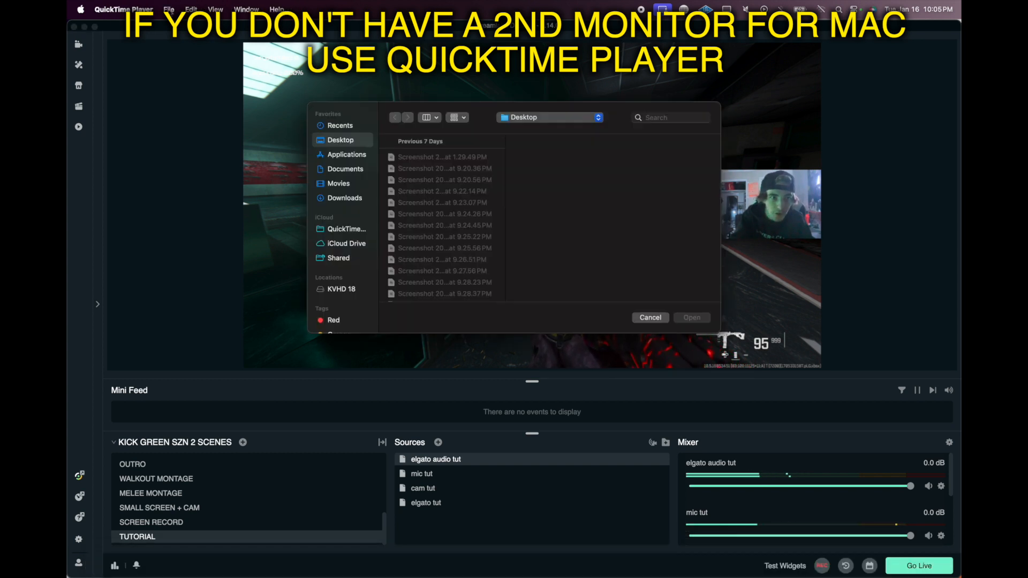
click(169, 9)
click(185, 34)
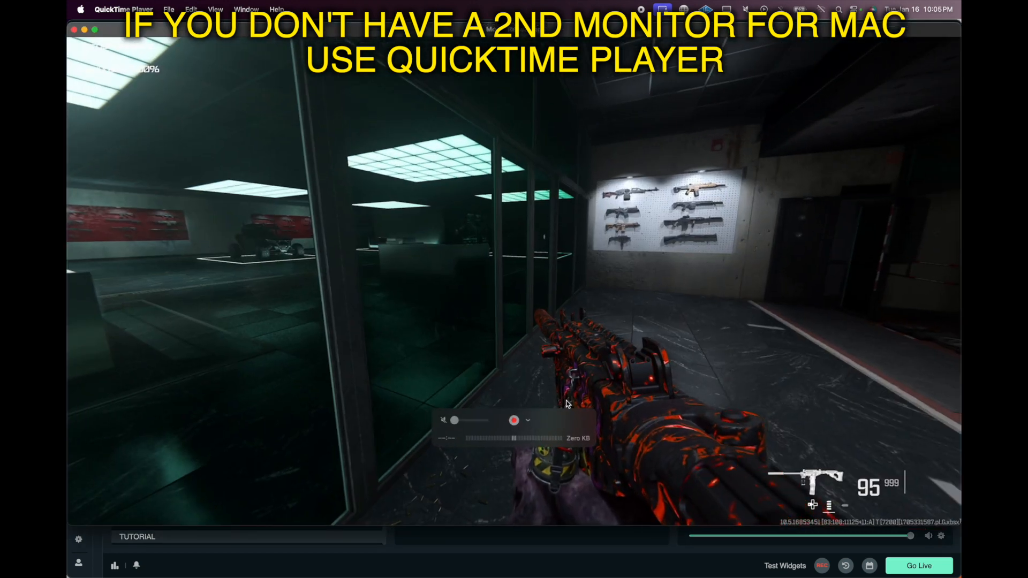
click(528, 421)
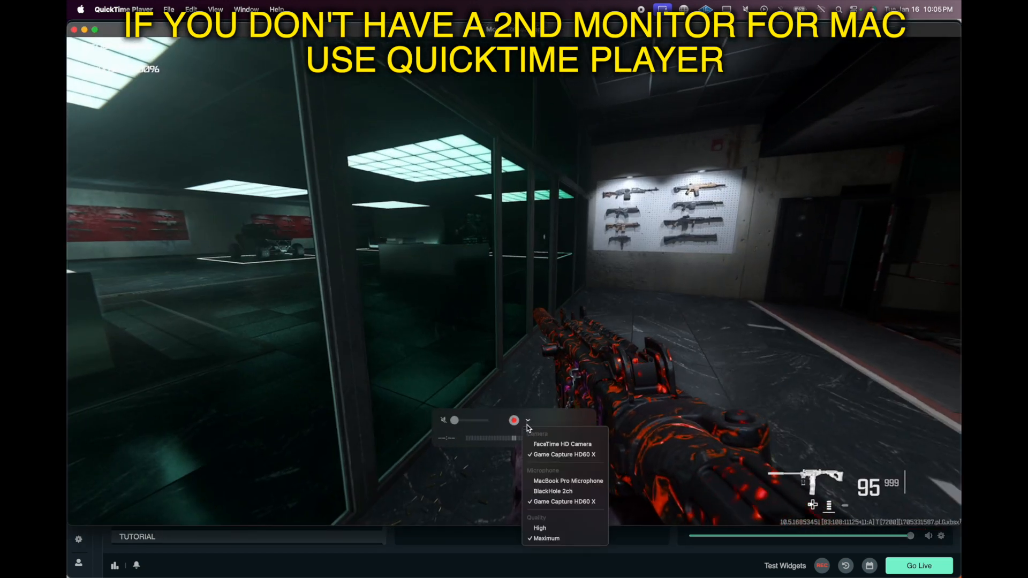
click(545, 456)
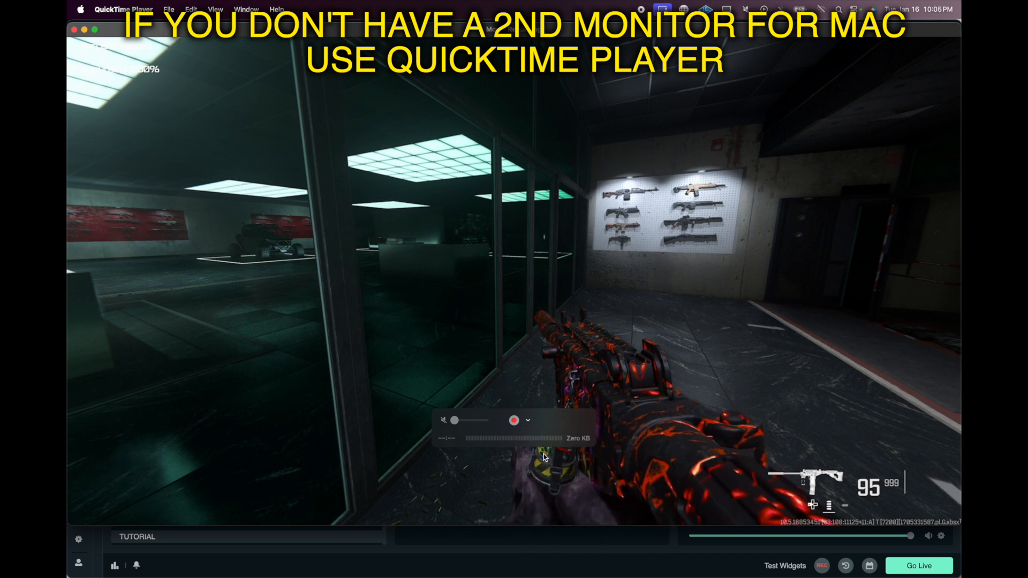
click(527, 422)
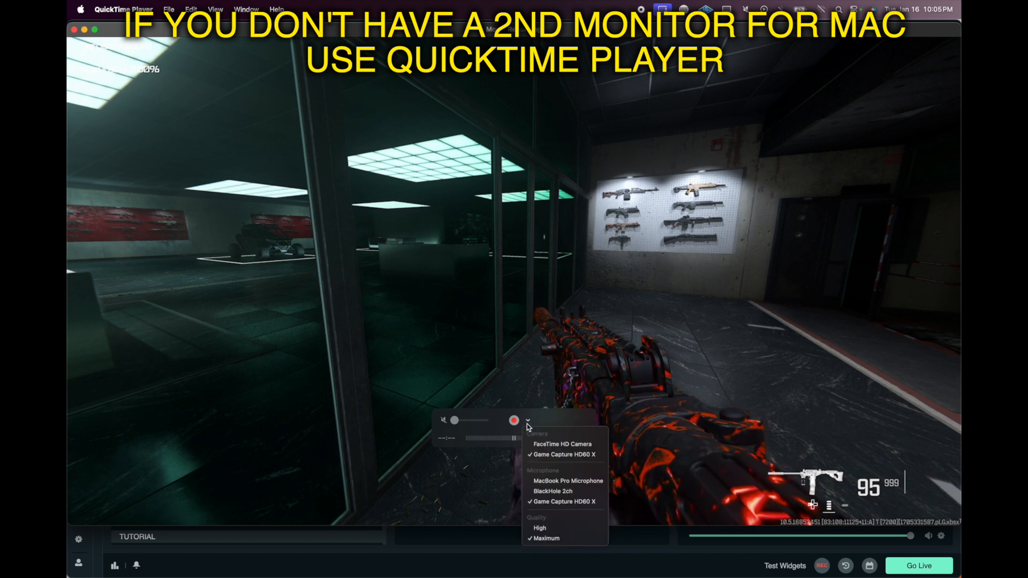
click(551, 444)
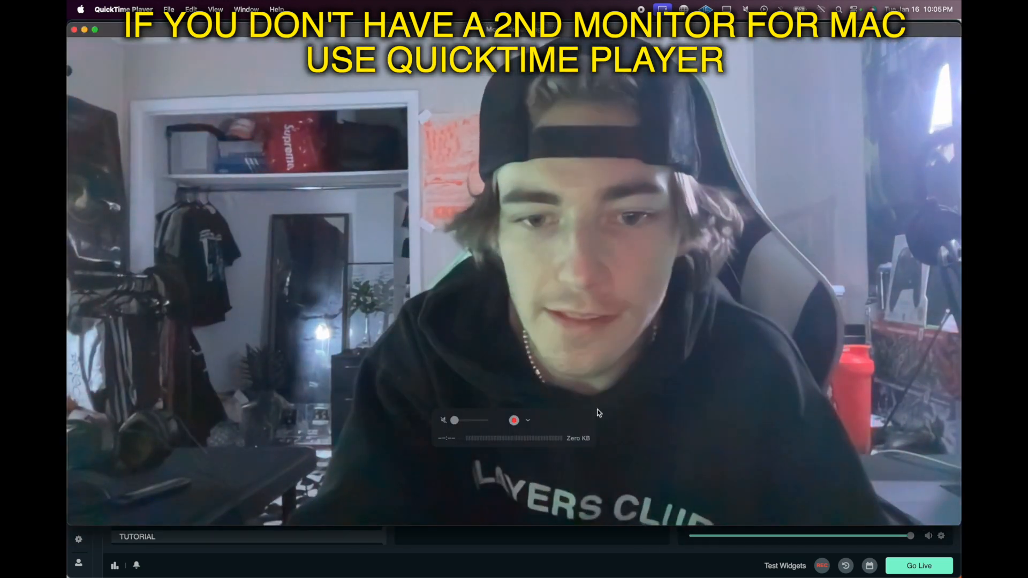
click(527, 421)
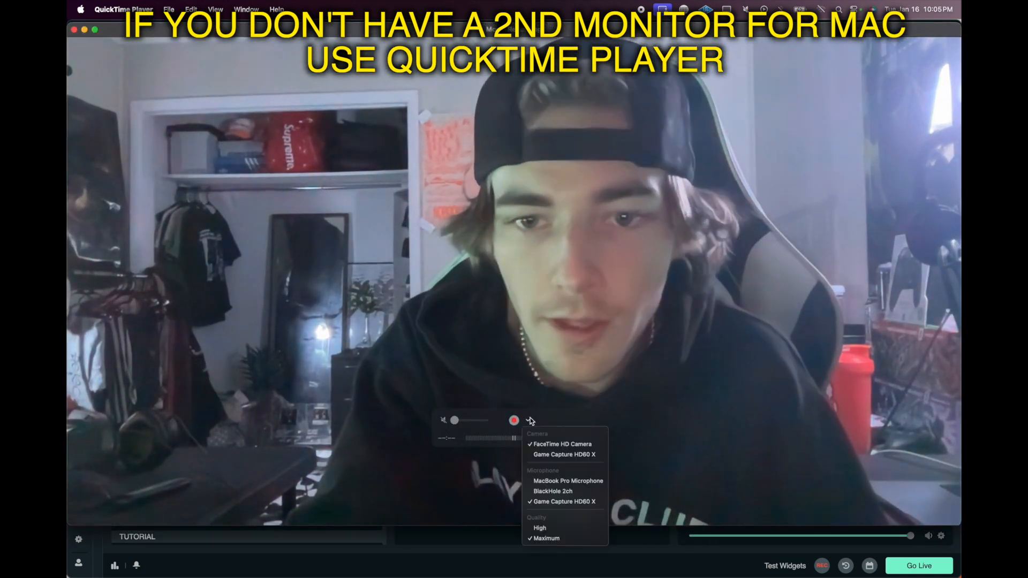
click(542, 455)
Step: Set the movie recording quality to Maximum
click(528, 421)
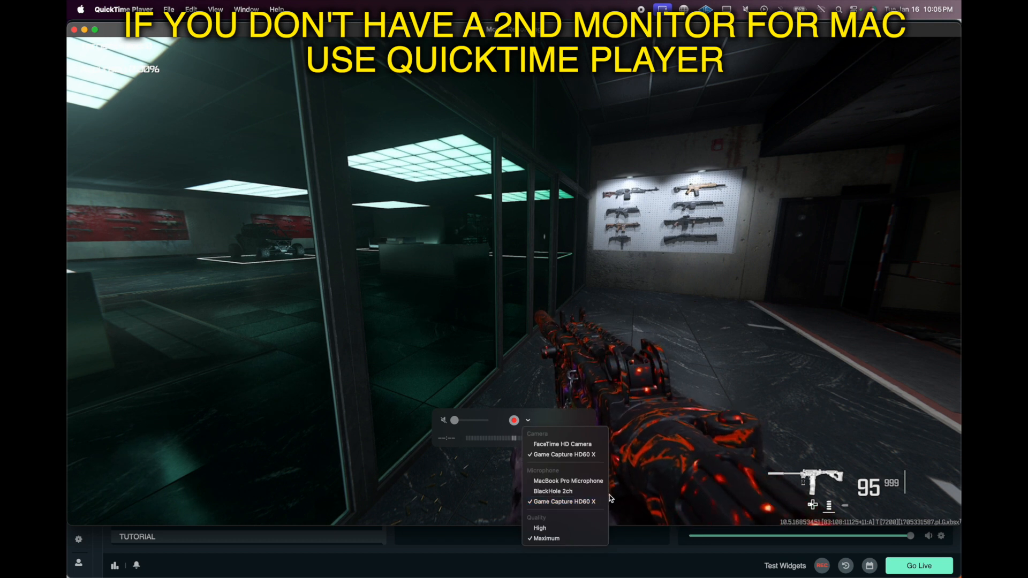
click(561, 539)
drag(461, 422, 463, 422)
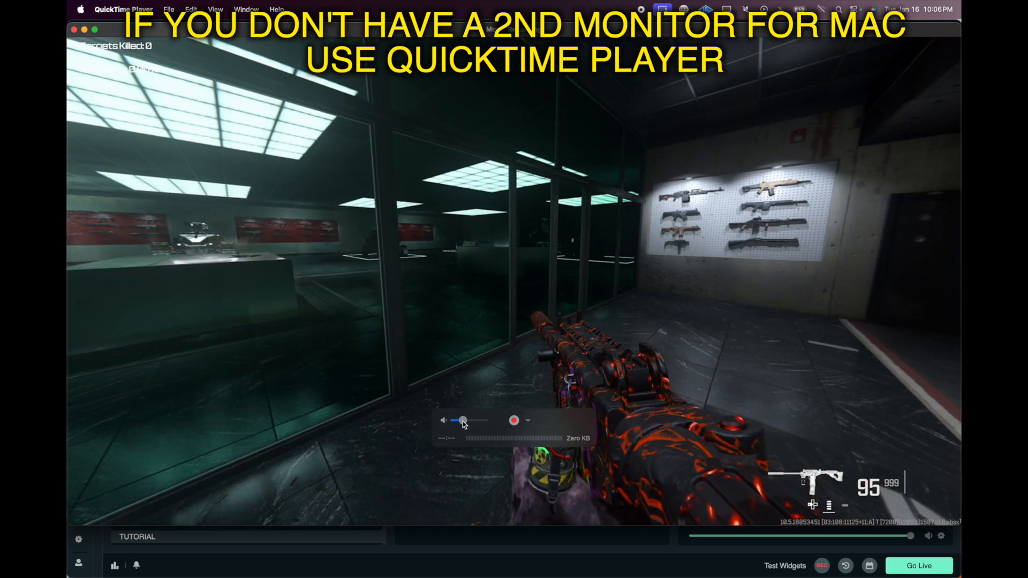
drag(463, 422, 474, 422)
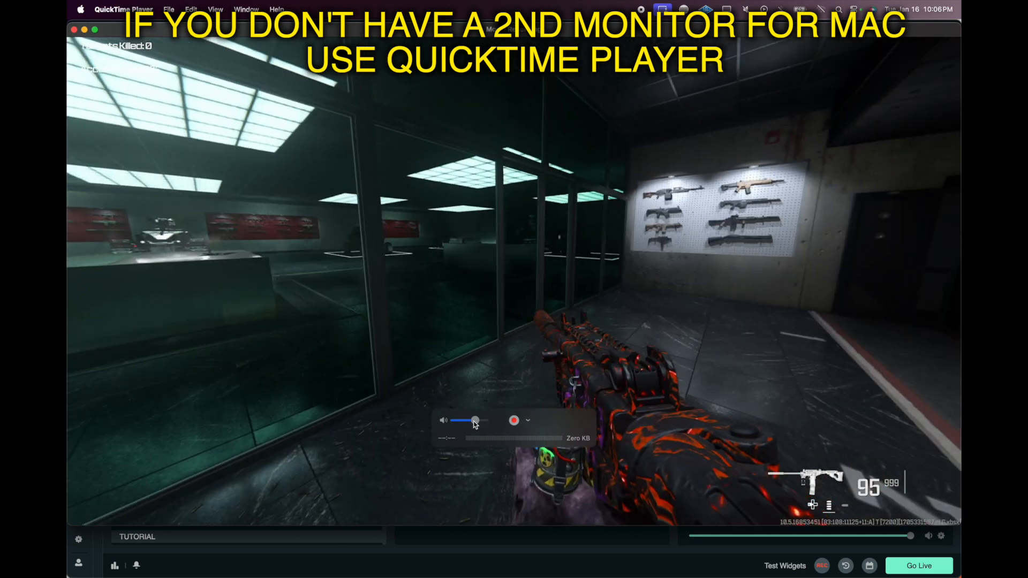
drag(475, 423, 274, 394)
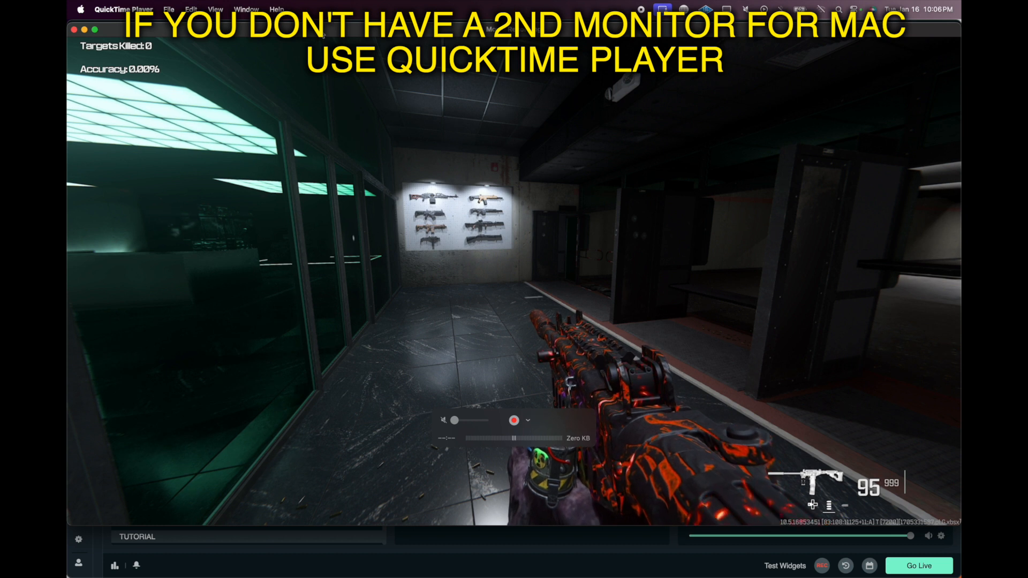
Step: Shrink the Movie Recording window, move it over the canvas area, and return to Streamlabs Desktop
mouse_move(323, 33)
mouse_down()
mouse_move(344, 280)
mouse_move(354, 79)
mouse_move(324, 35)
mouse_up()
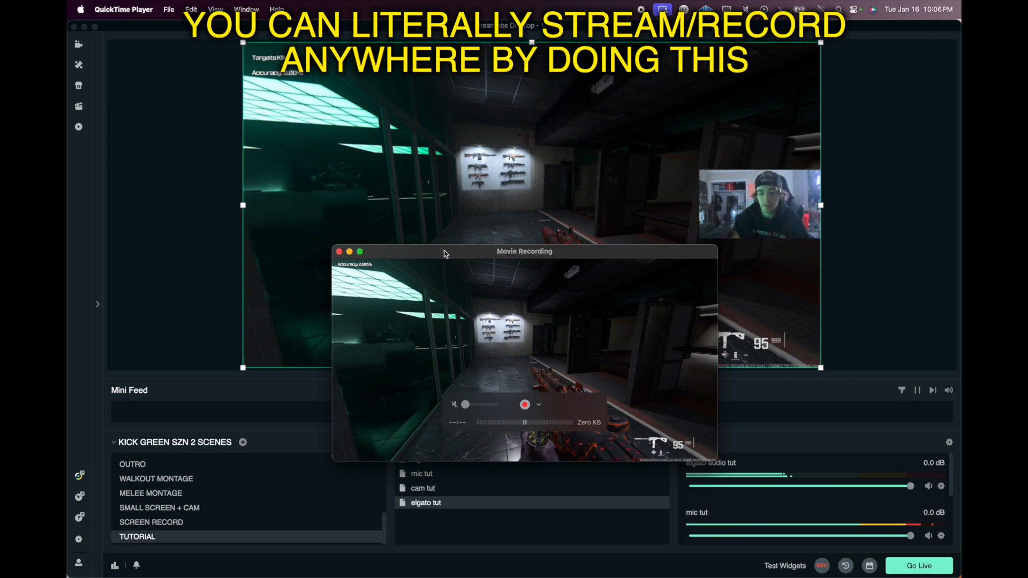
drag(480, 259, 462, 118)
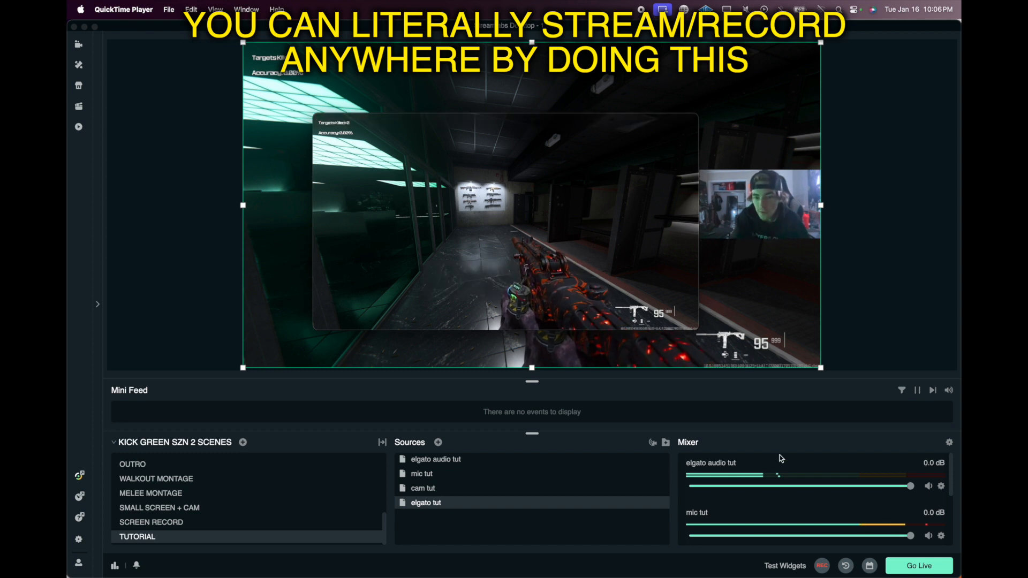
click(851, 280)
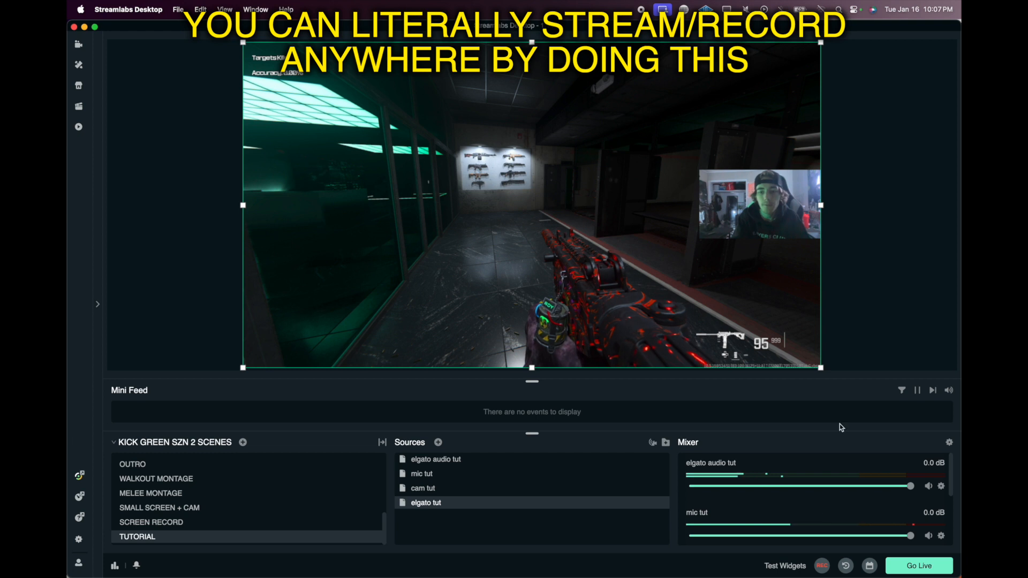
click(862, 340)
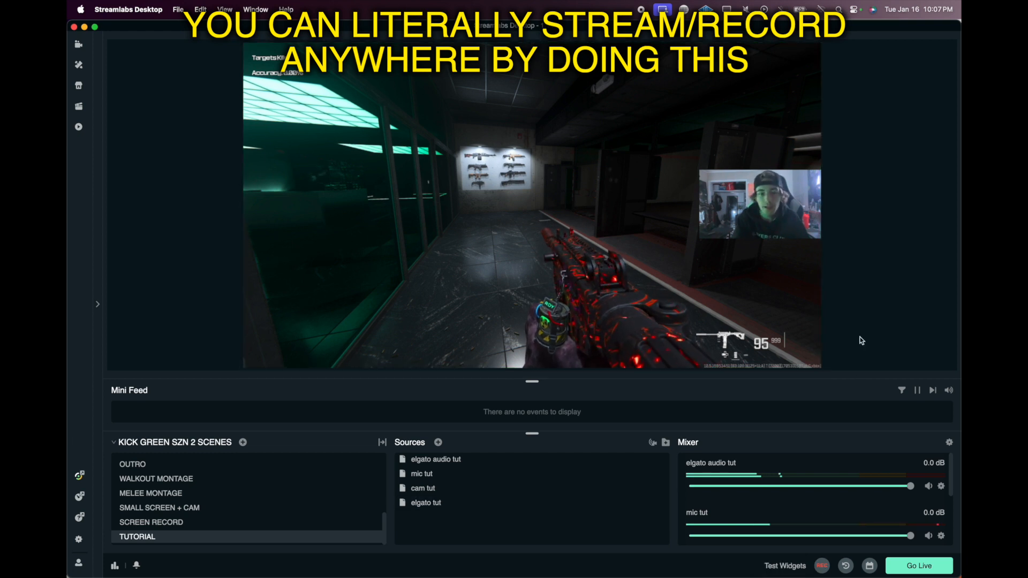